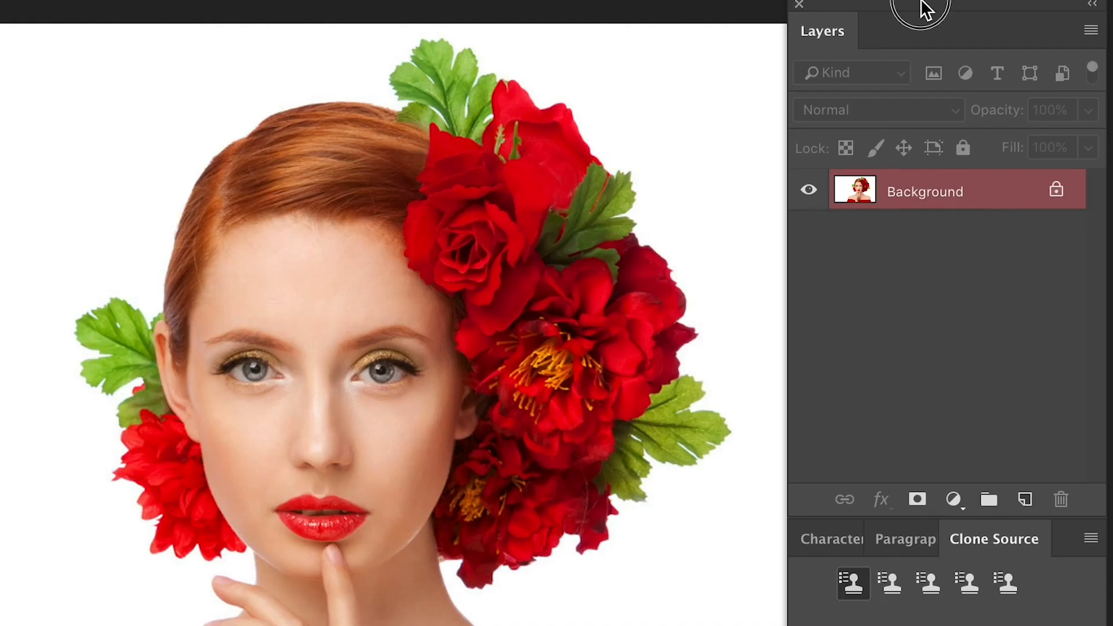
Unlock the Background layer to make it an editable layer.
left_click_drag(923, 9, 927, 18)
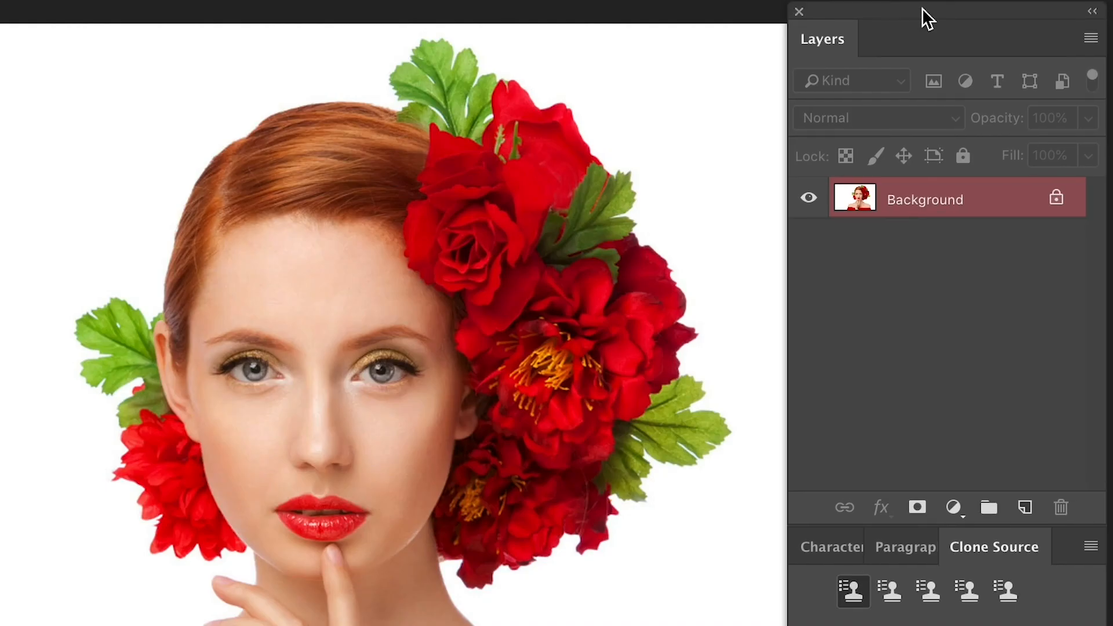
left_click(1056, 199)
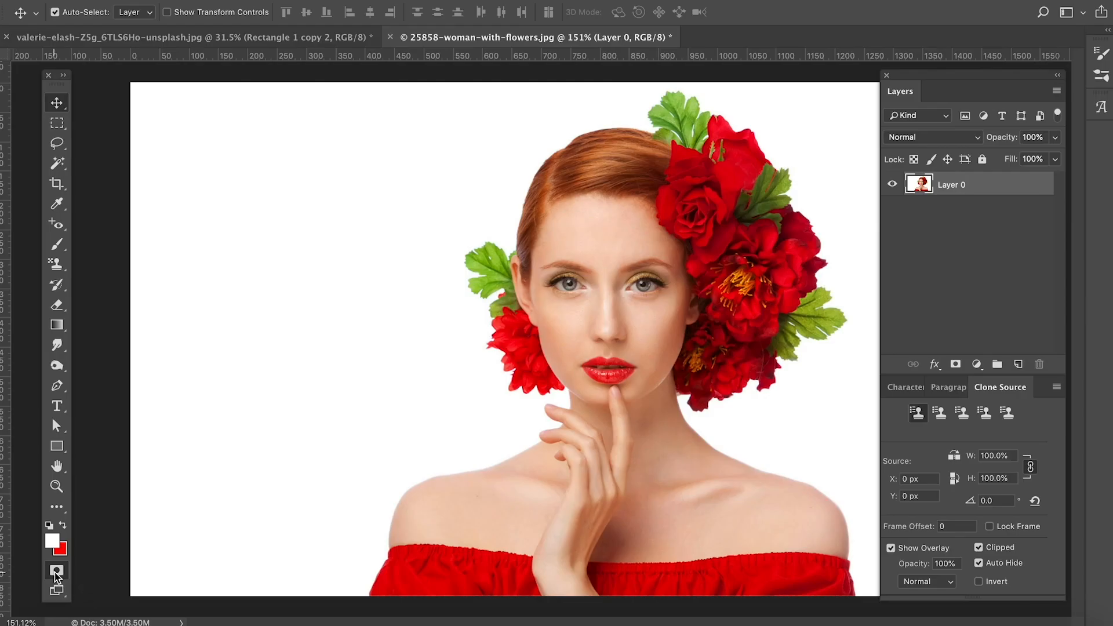
Switch Quick Mask mode on and off several times to compare how the layer is displayed in each mode.
left_click(56, 572)
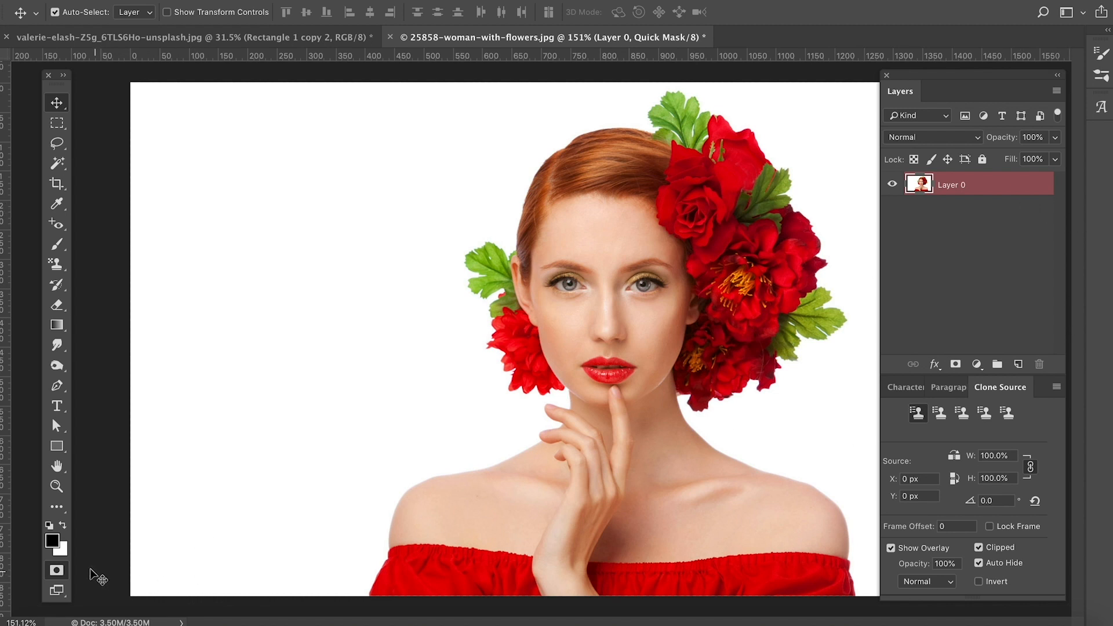
left_click(57, 571)
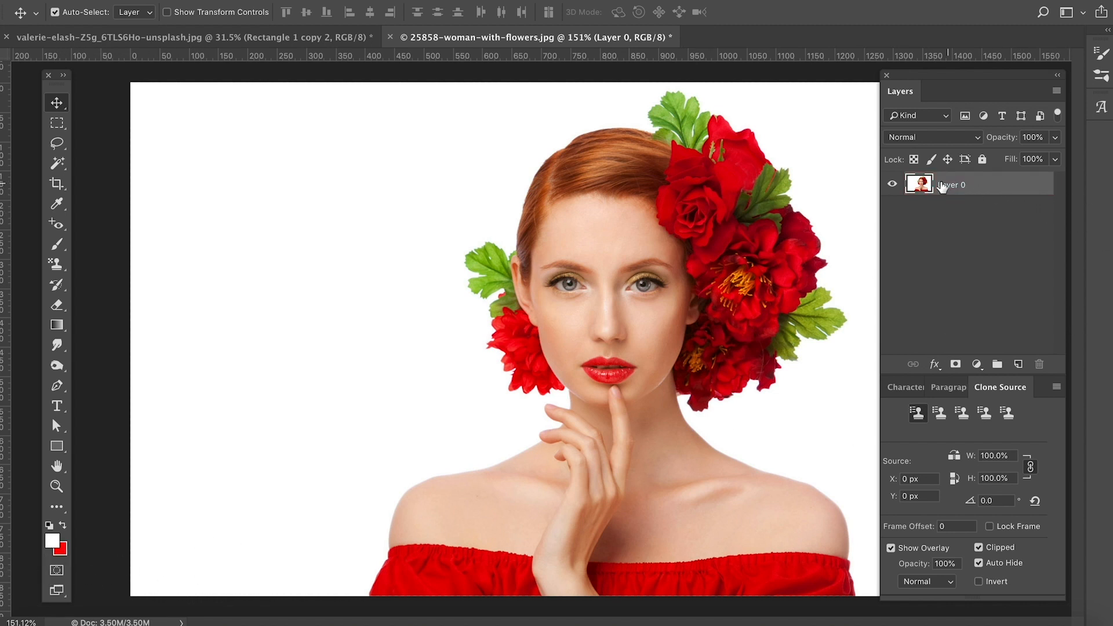
left_click(57, 571)
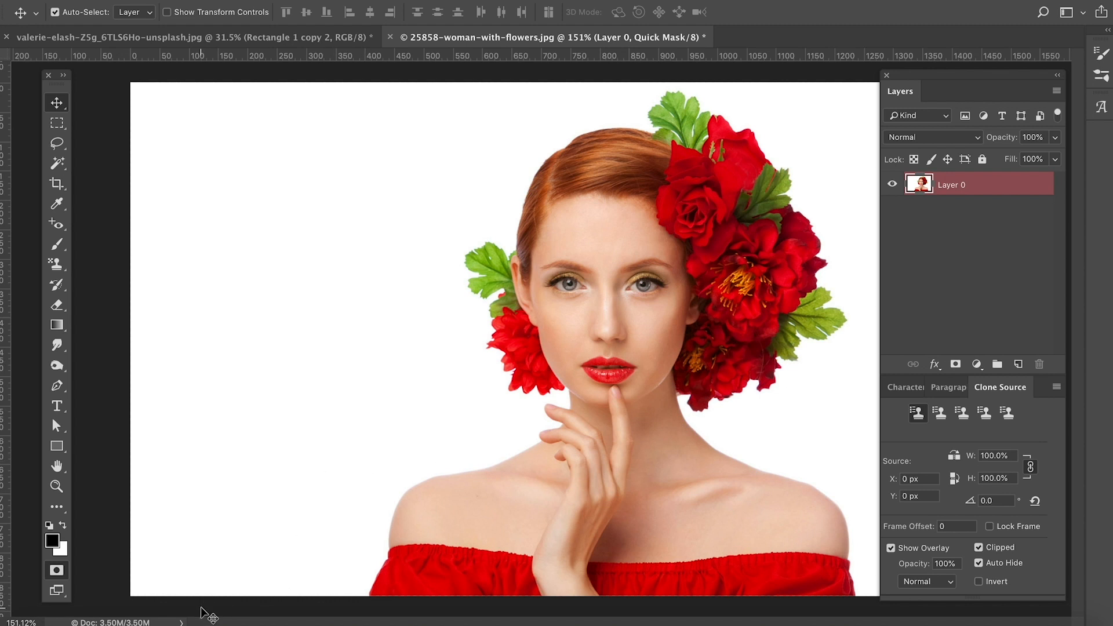
left_click(57, 571)
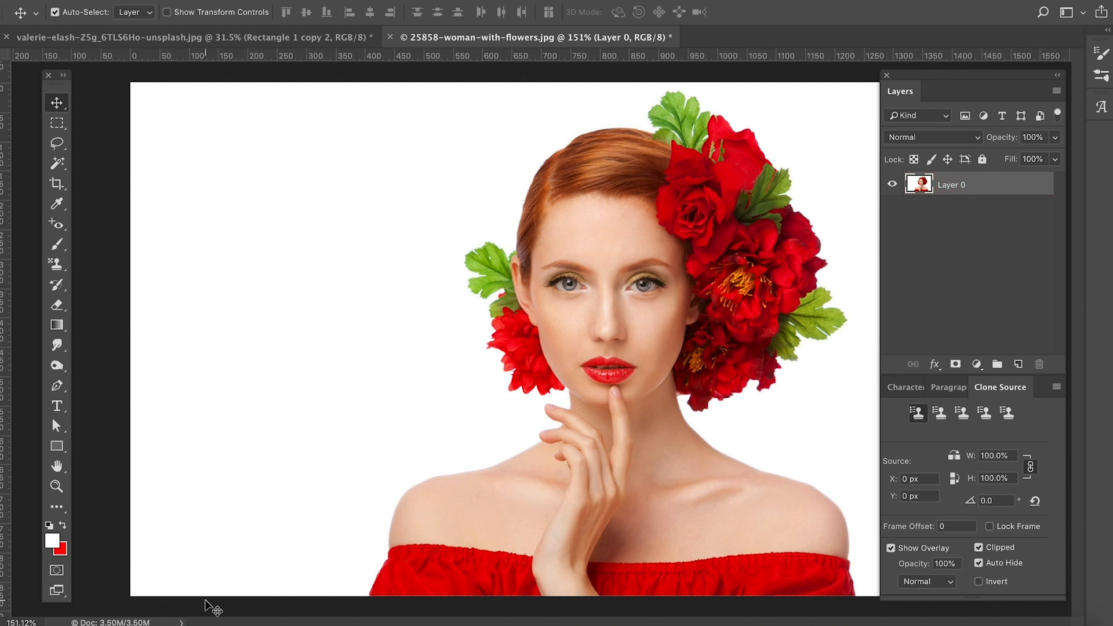
key("q")
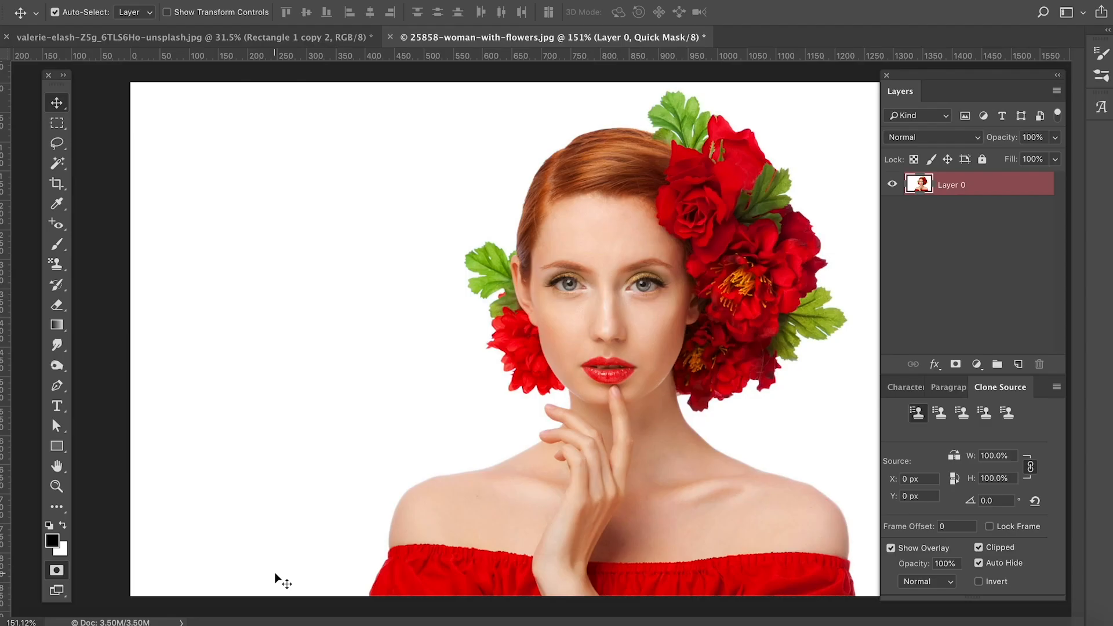
key("q")
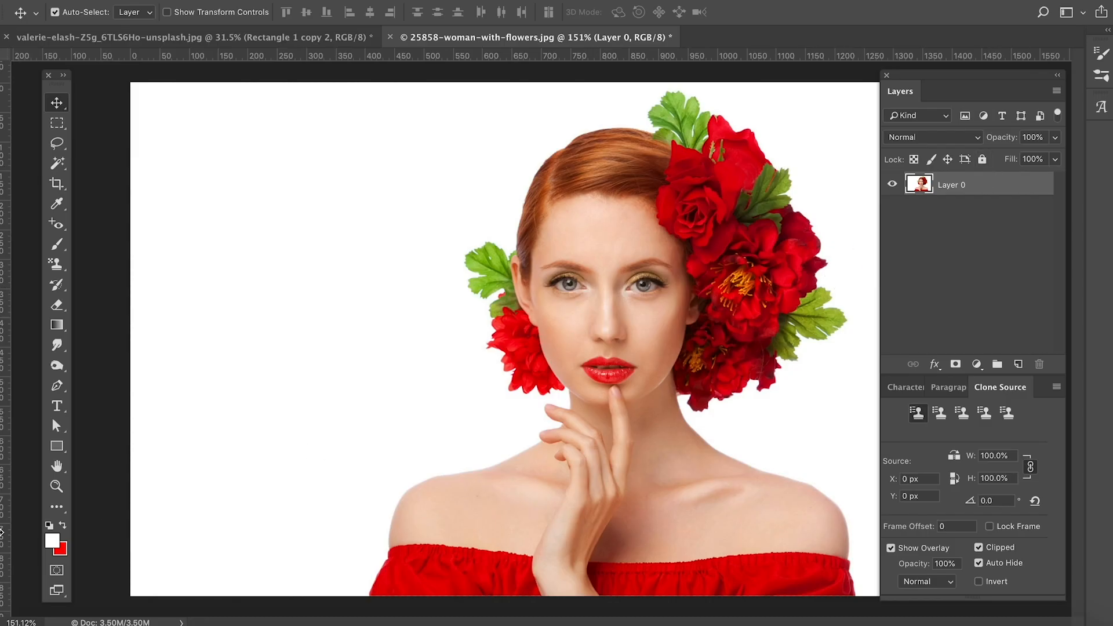
Change the foreground color to a golden yellow.
left_click(58, 547)
left_click(567, 209)
left_click(773, 177)
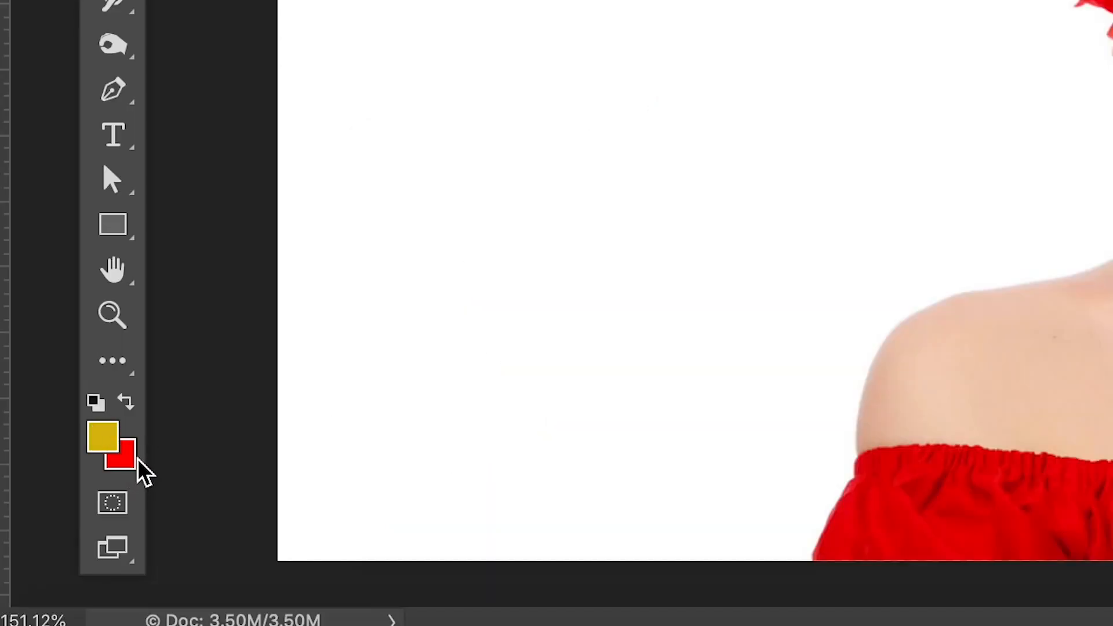
Enter Quick Mask mode and set up the Brush tool with 137 px size, 16% hardness, 50% flow and 81% opacity.
left_click(119, 507)
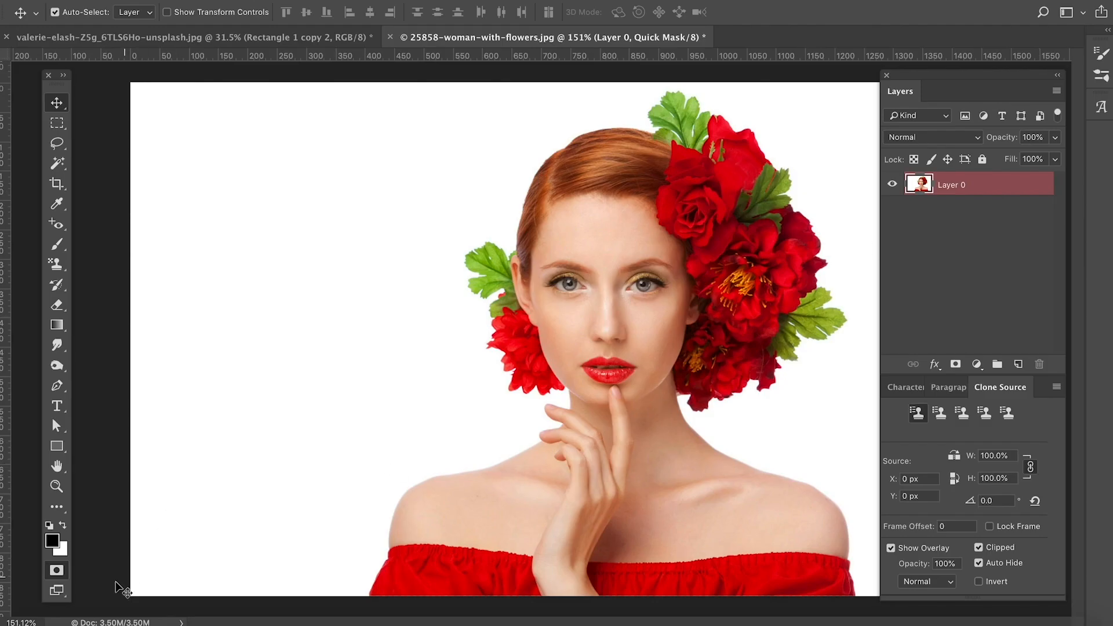
left_click(59, 246)
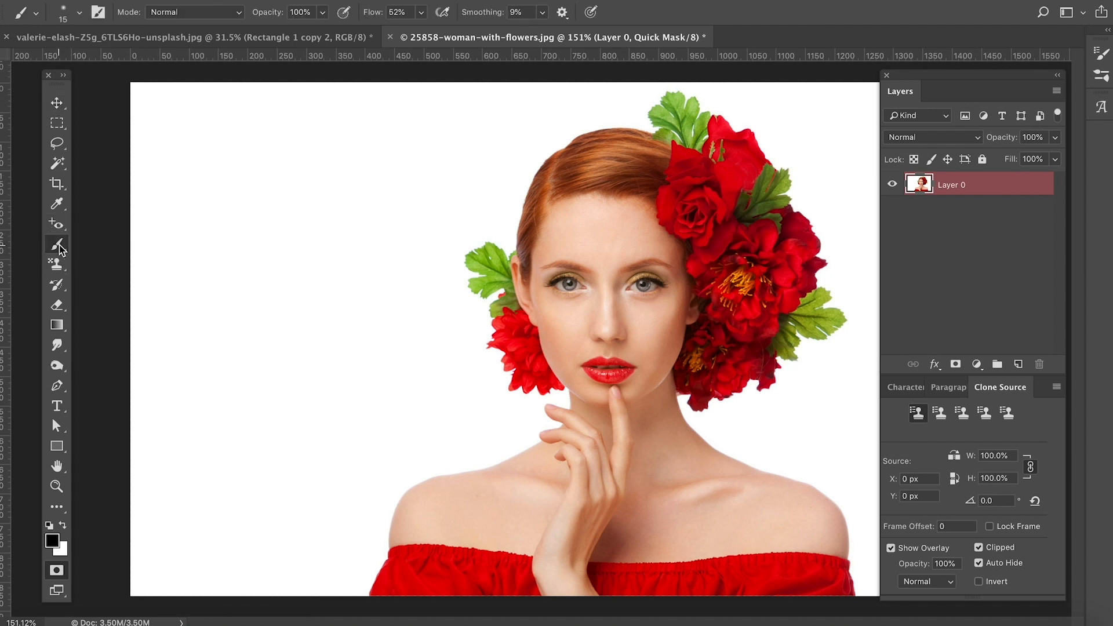
left_click(80, 18)
left_click_drag(93, 63, 143, 62)
left_click_drag(86, 97, 102, 97)
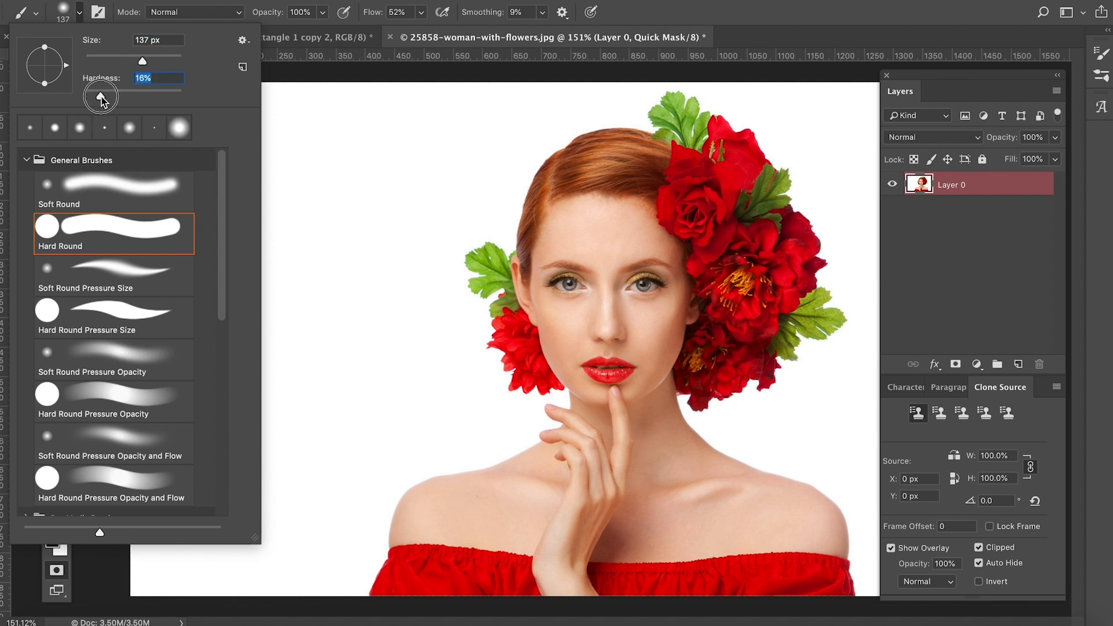
left_click(428, 0)
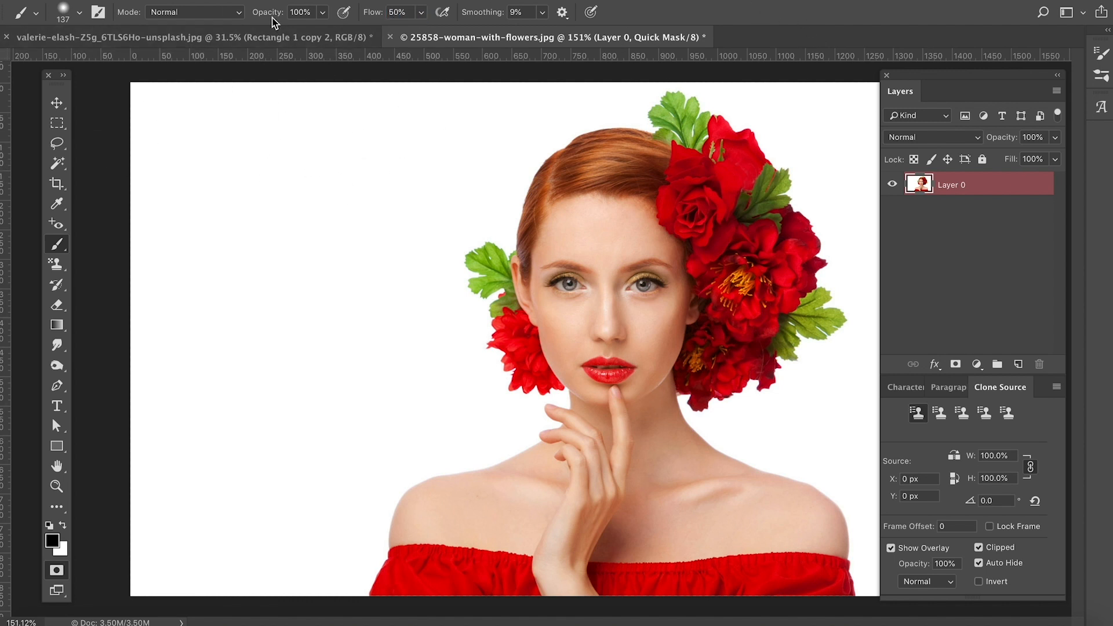
left_click_drag(266, 15, 250, 15)
Paint a soft quick mask over the white background around the woman and convert it to a selection.
mouse_move(283, 223)
left_mouse_down()
mouse_move(260, 303)
mouse_move(236, 299)
mouse_move(296, 156)
mouse_move(280, 403)
mouse_move(353, 125)
mouse_move(307, 367)
mouse_move(271, 460)
mouse_move(243, 322)
mouse_move(276, 129)
mouse_move(269, 115)
mouse_move(208, 202)
mouse_move(208, 438)
mouse_move(177, 254)
mouse_move(166, 84)
mouse_move(152, 598)
mouse_move(223, 588)
mouse_move(231, 560)
mouse_move(197, 371)
mouse_move(225, 473)
mouse_move(228, 580)
mouse_move(214, 59)
mouse_move(361, 76)
mouse_move(557, 76)
mouse_move(492, 154)
mouse_move(311, 221)
mouse_move(332, 191)
mouse_move(487, 85)
mouse_move(333, 221)
mouse_move(241, 465)
mouse_move(260, 478)
mouse_move(421, 222)
mouse_move(397, 410)
mouse_move(301, 513)
mouse_move(252, 625)
mouse_move(310, 513)
mouse_move(303, 592)
mouse_move(339, 580)
mouse_move(356, 469)
mouse_move(378, 417)
mouse_move(377, 453)
mouse_move(349, 483)
mouse_move(406, 435)
mouse_move(487, 406)
mouse_move(450, 339)
mouse_move(420, 215)
mouse_move(461, 211)
mouse_move(477, 194)
mouse_move(520, 96)
mouse_move(698, 85)
mouse_move(844, 96)
mouse_move(887, 489)
left_mouse_up()
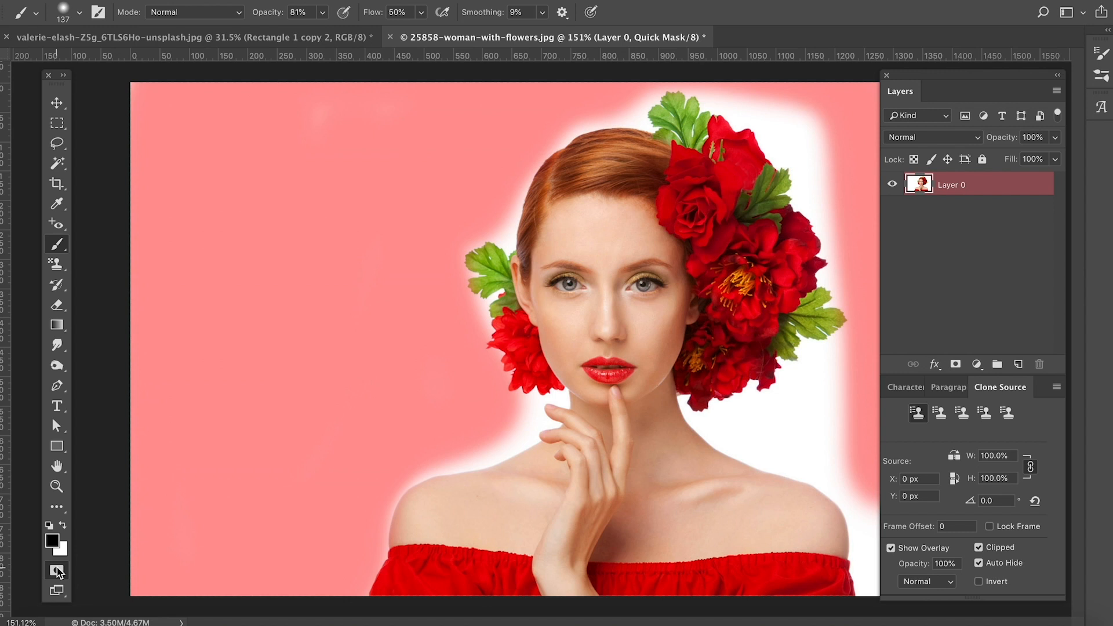
left_click(57, 571)
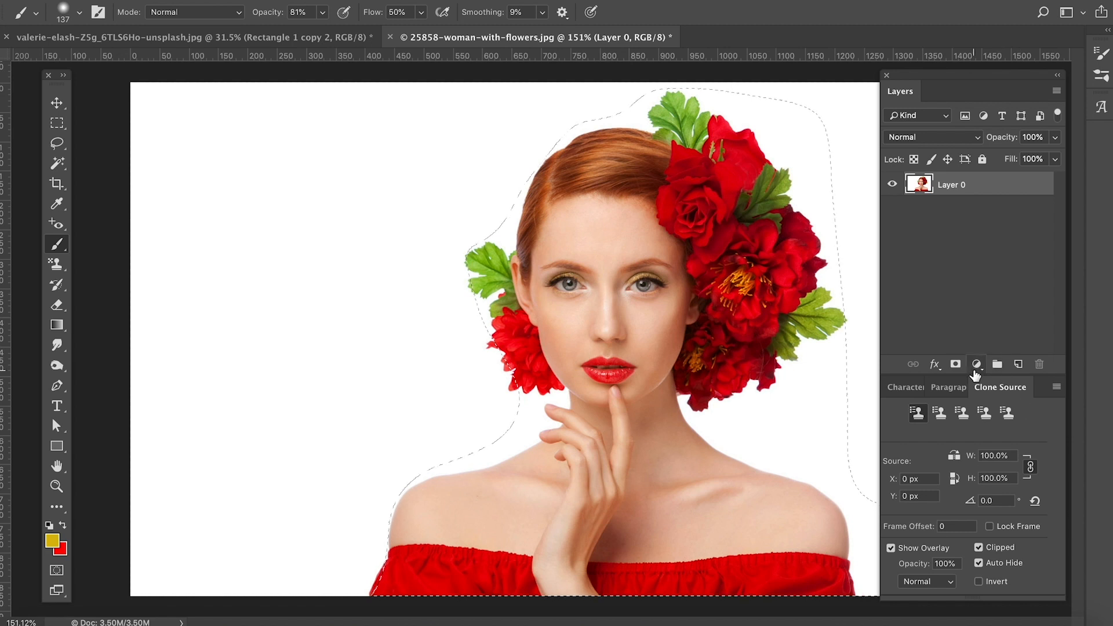
left_click(955, 364)
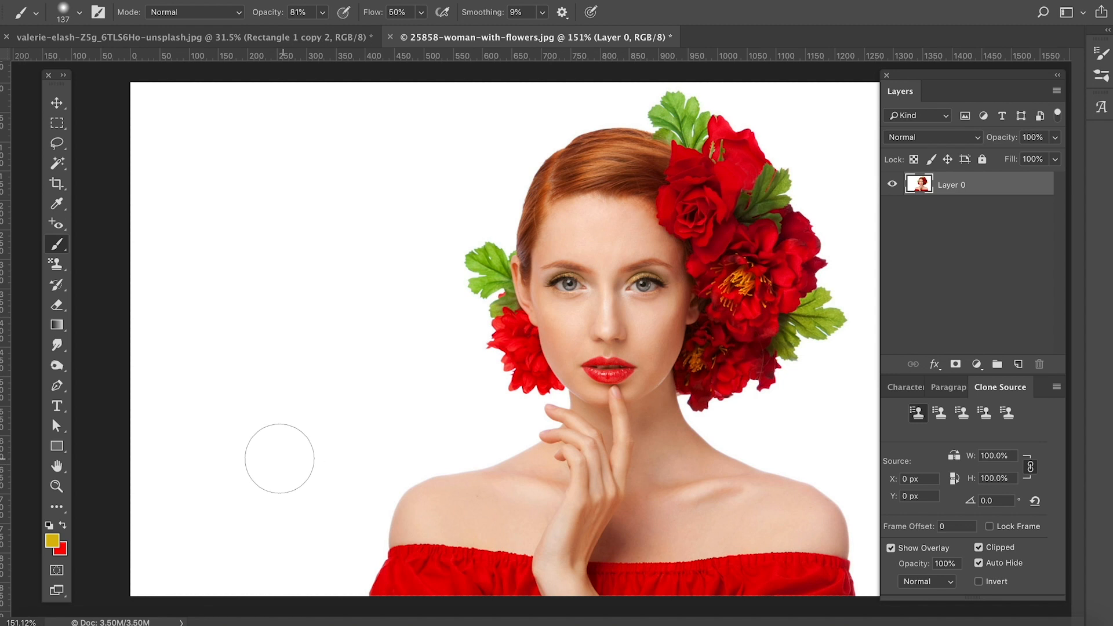
key("d")
Paint a quick mask over the empty area beside the woman and convert it to a selection.
key("q")
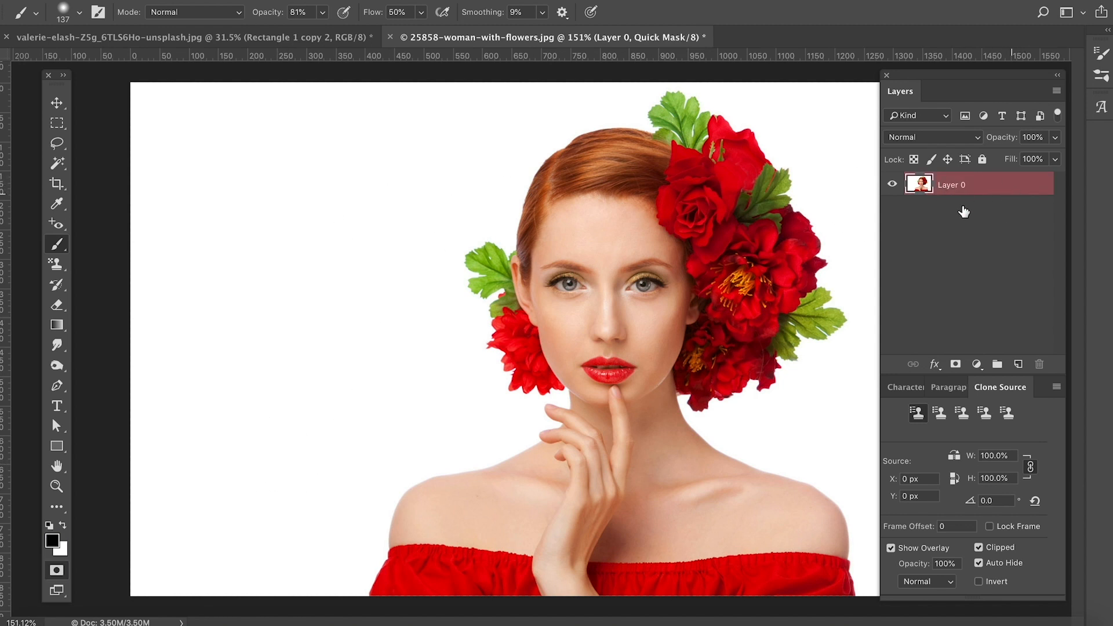
mouse_move(242, 186)
left_mouse_down()
mouse_move(166, 164)
mouse_move(230, 109)
mouse_move(338, 179)
mouse_move(248, 522)
mouse_move(169, 522)
mouse_move(142, 474)
mouse_move(126, 597)
mouse_move(284, 87)
left_mouse_up()
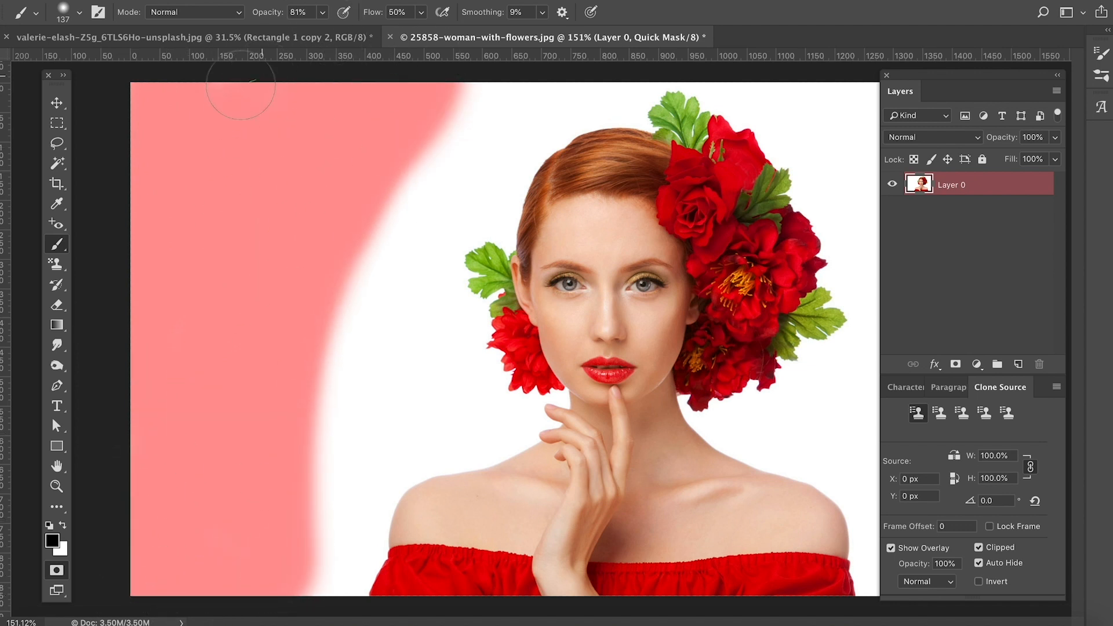
key("q")
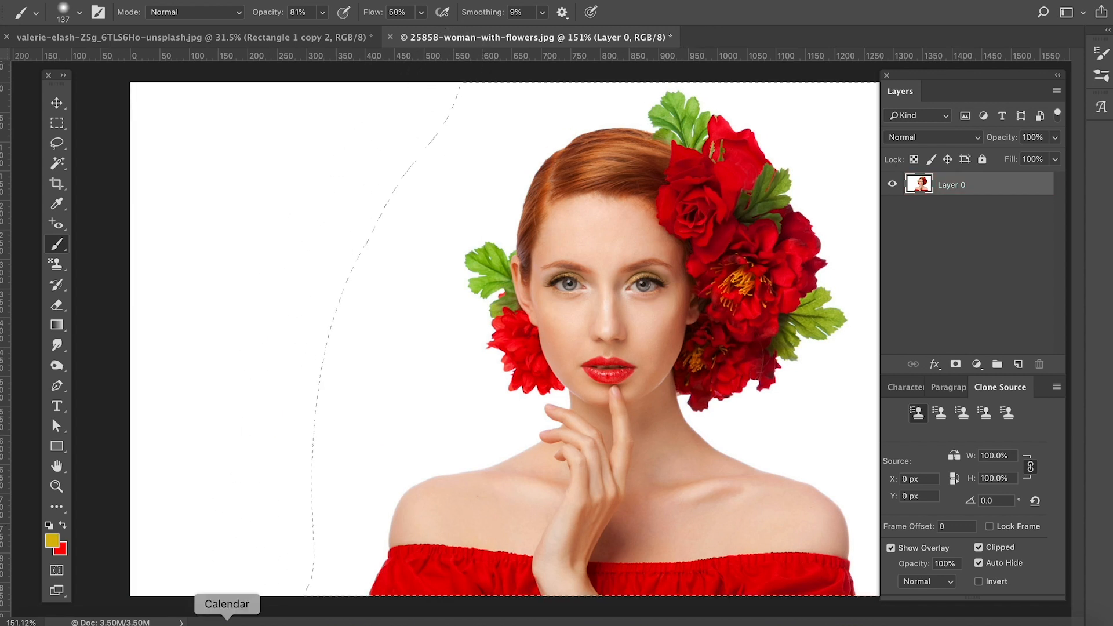
Return to Quick Mask mode for another mask stroke over the empty area, exit the mode and deselect.
key("q")
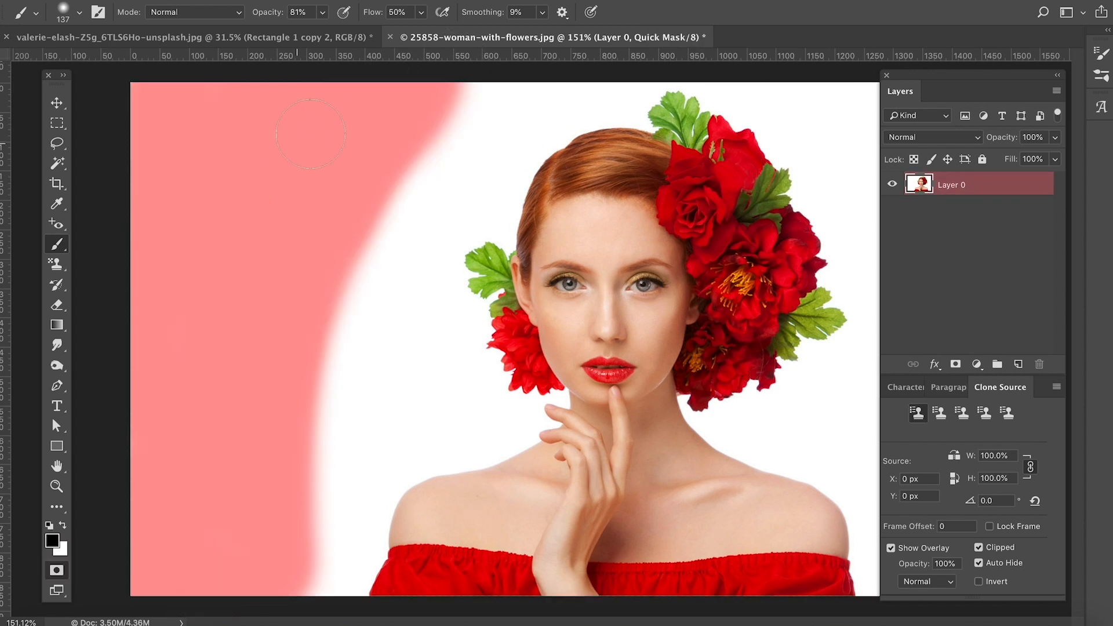
mouse_move(430, 80)
left_mouse_down()
mouse_move(394, 227)
mouse_move(312, 444)
mouse_move(378, 147)
mouse_move(280, 537)
mouse_move(293, 600)
mouse_move(320, 572)
mouse_move(345, 423)
mouse_move(411, 351)
mouse_move(424, 163)
mouse_move(368, 180)
mouse_move(219, 551)
mouse_move(316, 169)
left_mouse_up()
key("q")
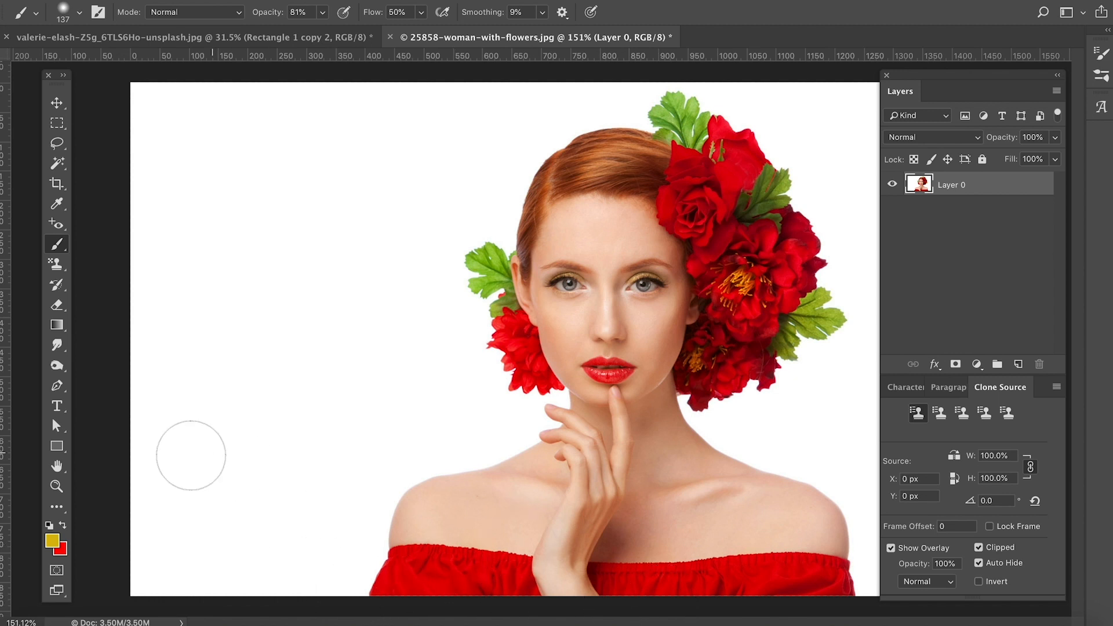
key("d")
Enter Quick Mask mode, enlarge the brush to 500 px and mask the empty white area beside the woman.
left_click(57, 572)
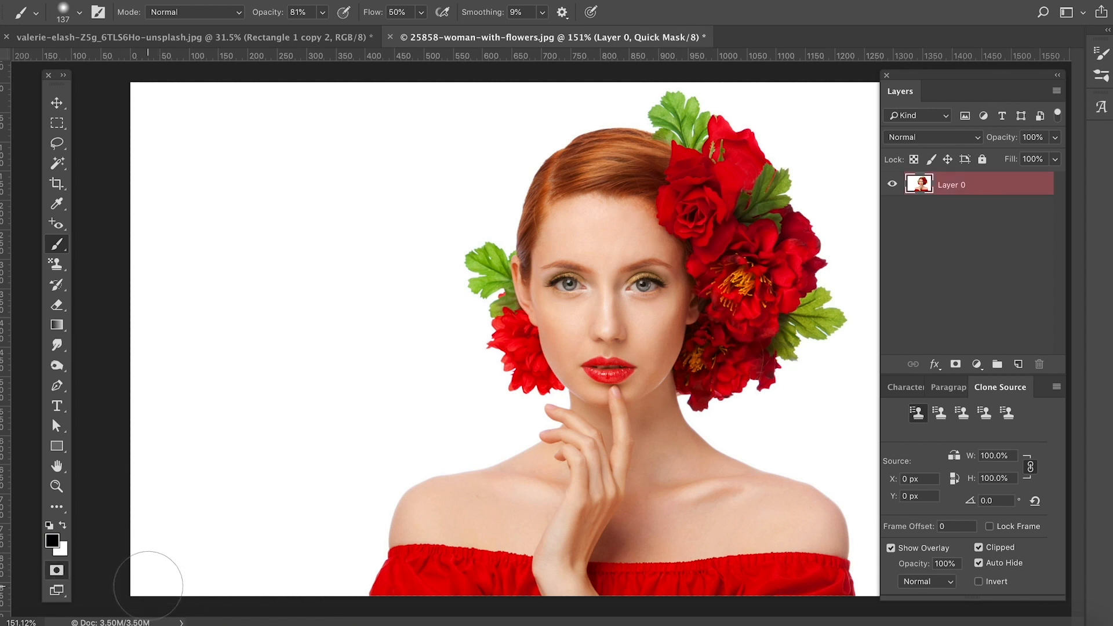
key("bracketright")
key("bracketright")
key("bracketright")
key("bracketright")
key("bracketright")
key("bracketright")
key("bracketright")
mouse_move(185, 132)
left_mouse_down()
mouse_move(226, 98)
mouse_move(174, 423)
mouse_move(228, 534)
mouse_move(346, 109)
mouse_move(201, 298)
left_mouse_up()
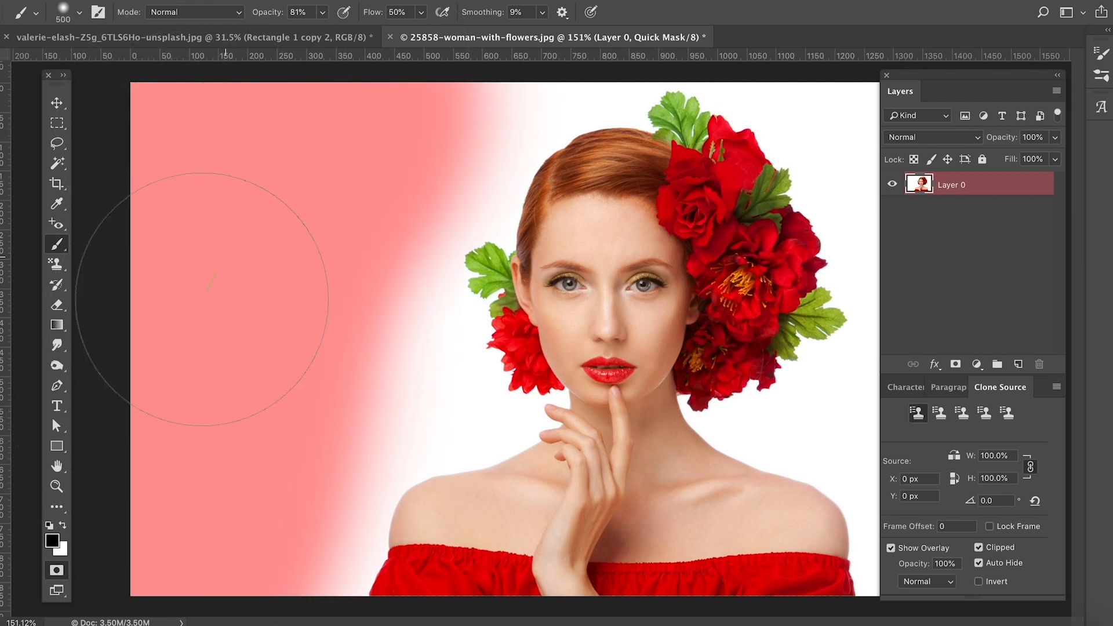
Reduce the brush to 150 px, raise its hardness, and mask the background above the head and outside the large flowers.
key("bracketleft")
key("bracketleft")
key("bracketleft")
mouse_move(497, 85)
left_mouse_down()
mouse_move(444, 169)
mouse_move(341, 400)
mouse_move(298, 536)
mouse_move(309, 555)
mouse_move(395, 369)
mouse_move(433, 134)
mouse_move(586, 79)
left_mouse_up()
left_click(79, 12)
left_click_drag(85, 96, 223, 97)
mouse_move(830, 100)
left_mouse_down()
mouse_move(872, 188)
mouse_move(909, 613)
mouse_move(793, 435)
mouse_move(847, 396)
mouse_move(834, 423)
mouse_move(454, 239)
left_mouse_up()
Mask the background between the shoulder and the large flowers and up along the flowers' outer side.
scroll(746, 417, "up", 1)
scroll(746, 416, "up", 5)
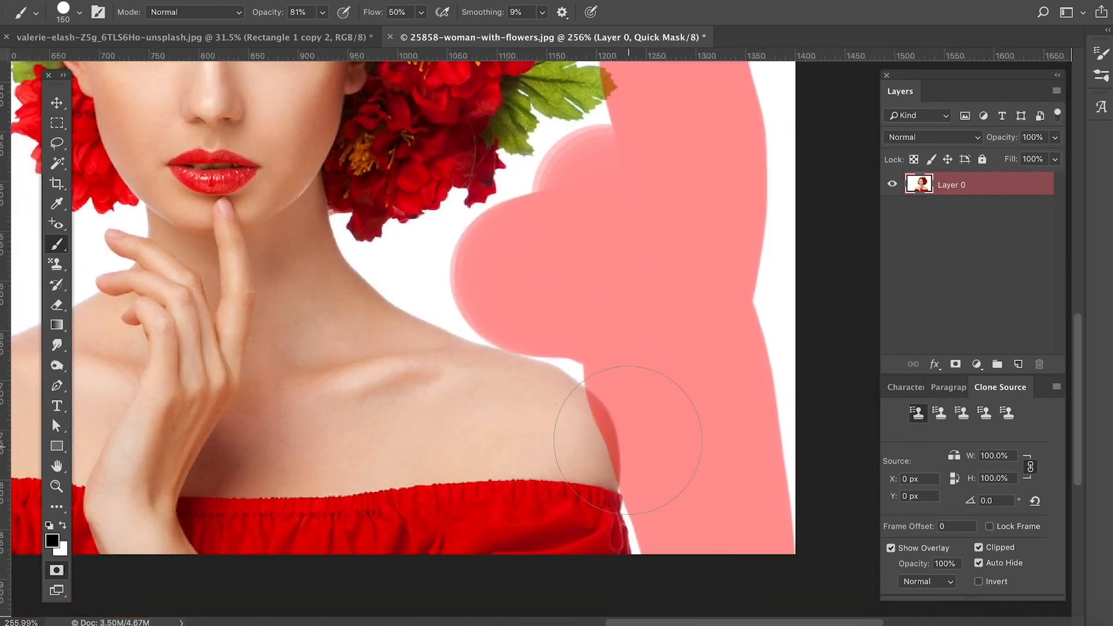
mouse_move(646, 257)
left_mouse_down()
mouse_move(510, 249)
mouse_move(550, 168)
mouse_move(825, 174)
left_mouse_up()
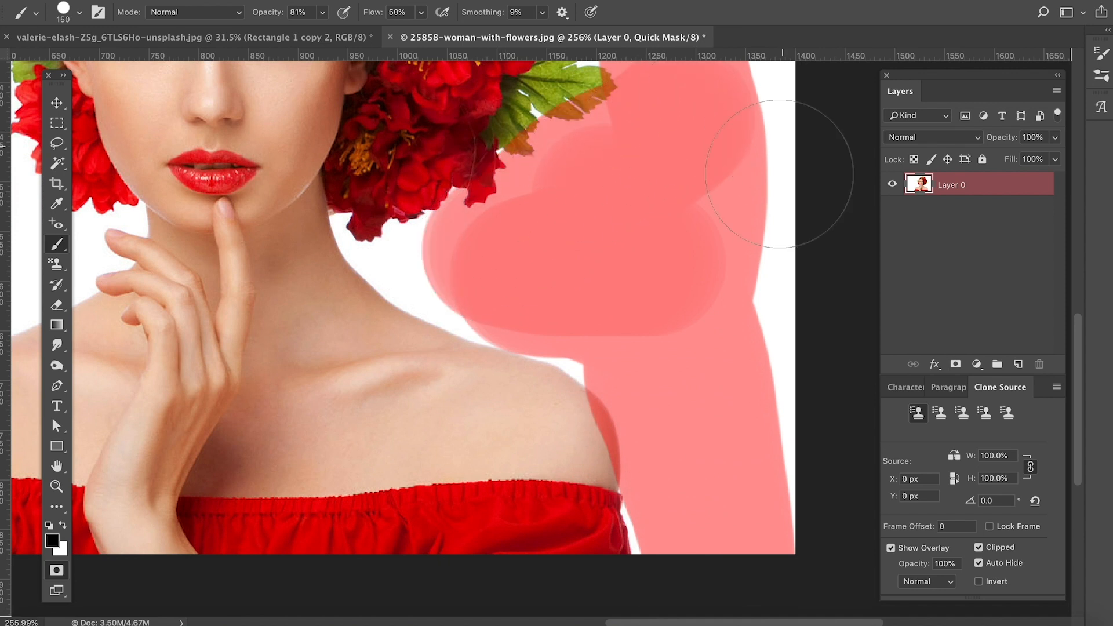
left_click_drag(691, 188, 692, 313)
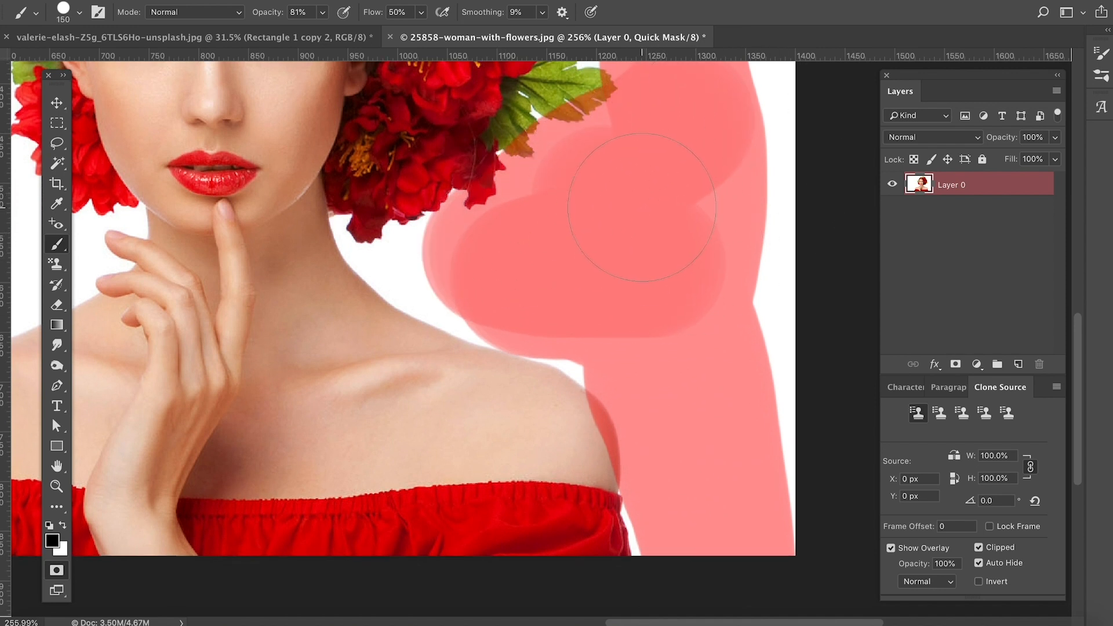
scroll(646, 330, "up", 5)
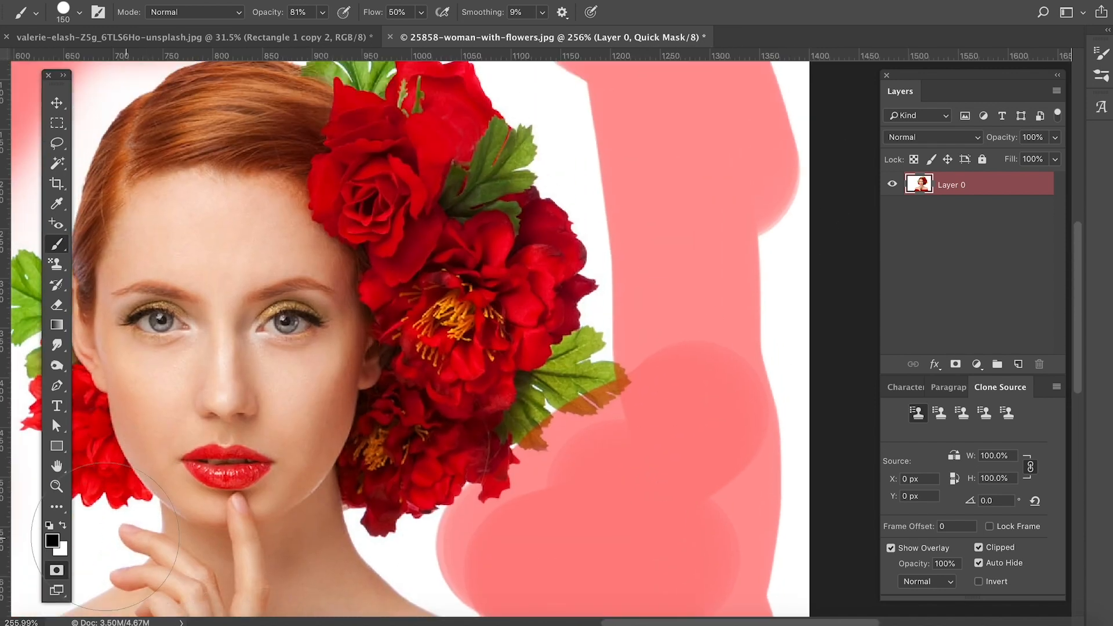
mouse_move(621, 116)
left_mouse_down()
mouse_move(633, 185)
mouse_move(696, 145)
mouse_move(691, 369)
mouse_move(707, 510)
mouse_move(766, 52)
left_mouse_up()
mouse_move(763, 125)
left_mouse_down()
mouse_move(765, 213)
mouse_move(772, 188)
mouse_move(797, 178)
mouse_move(723, 154)
left_mouse_up()
Set the brush flow to 67% and opacity to 100%, and mask the remaining background around the woman.
scroll(723, 155, "down", 2)
left_click_drag(373, 12, 382, 12)
left_click_drag(273, 17, 285, 17)
scroll(522, 325, "down", 5)
left_click_drag(380, 203, 323, 497)
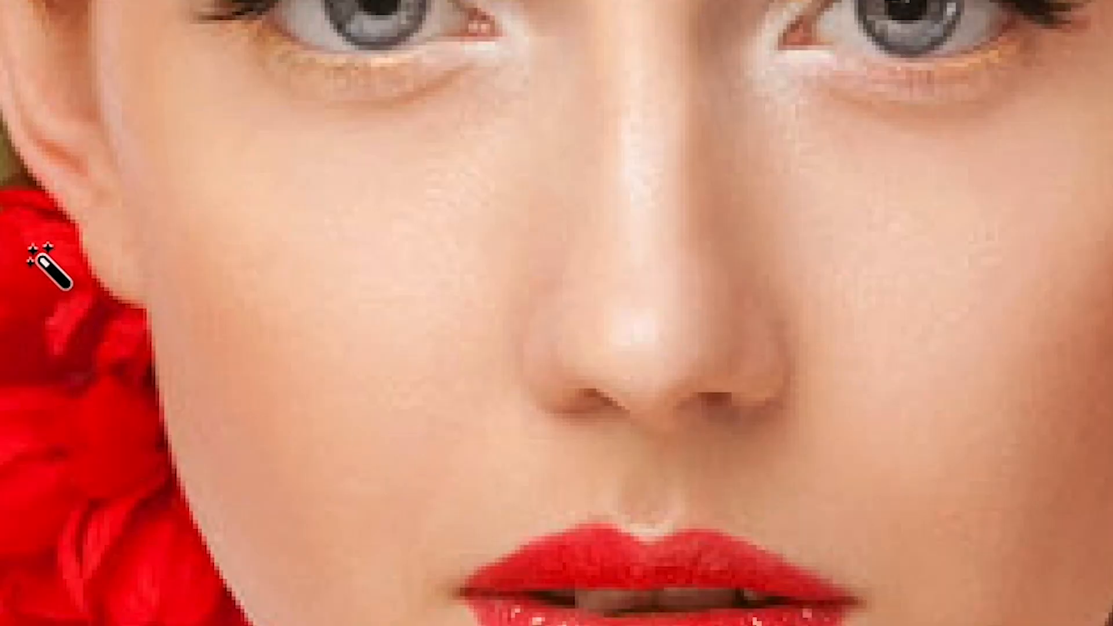
Reactivate the Brush tool, check the mask edges, and convert the finished quick mask into a selection of the woman and flowers.
key("ctrl+minus")
key("ctrl+minus")
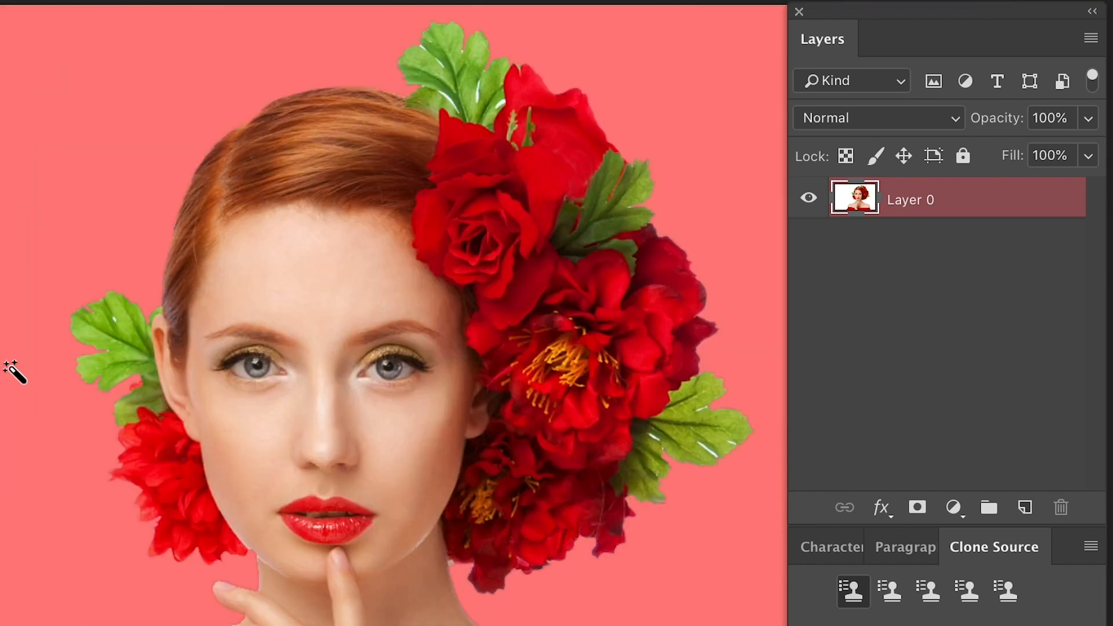
key("ctrl+minus")
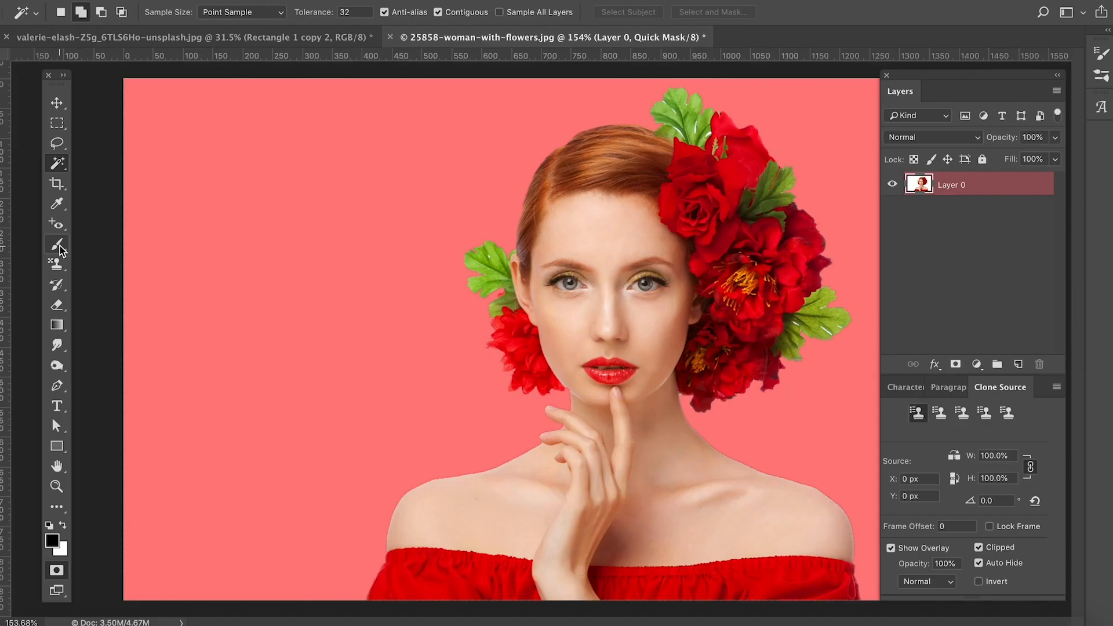
left_click(58, 244)
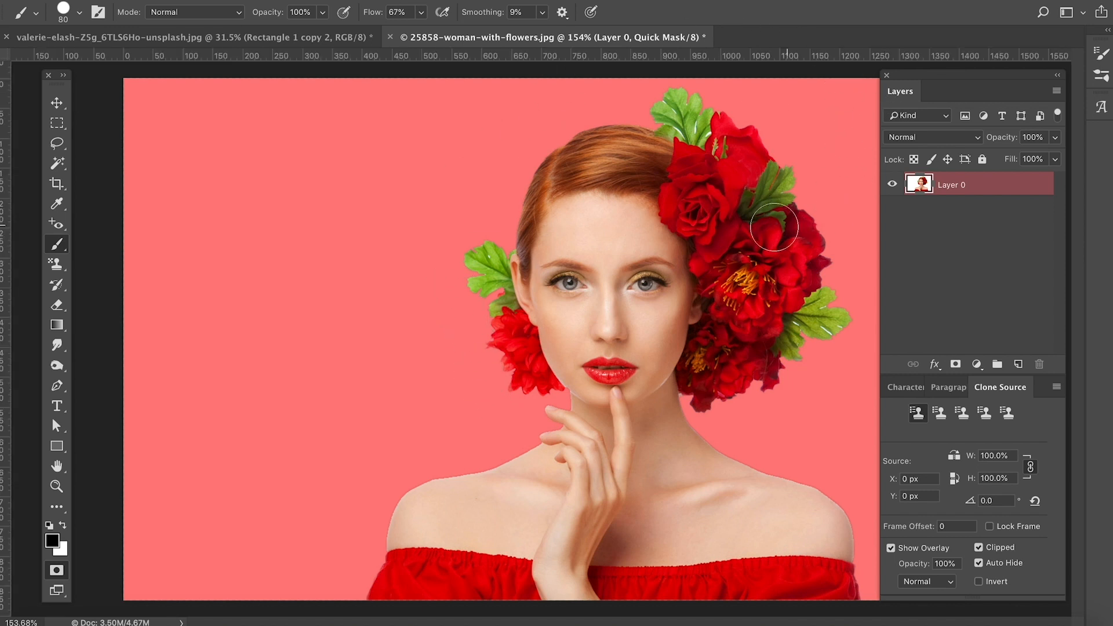
scroll(764, 227, "up", 5)
left_click_drag(758, 232, 272, 167)
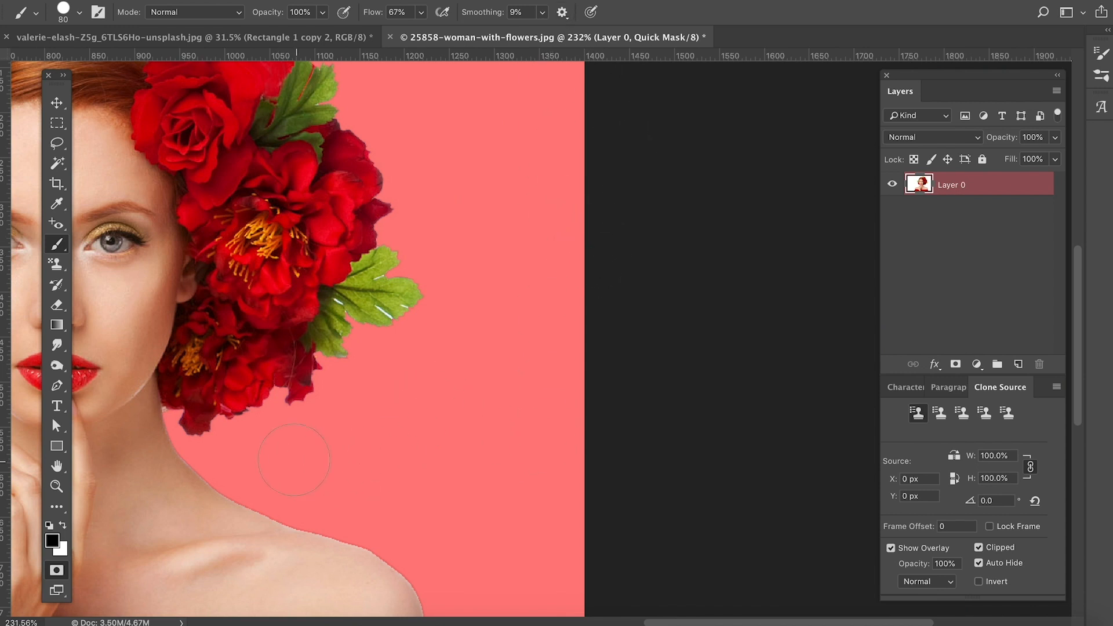
key("ctrl+0")
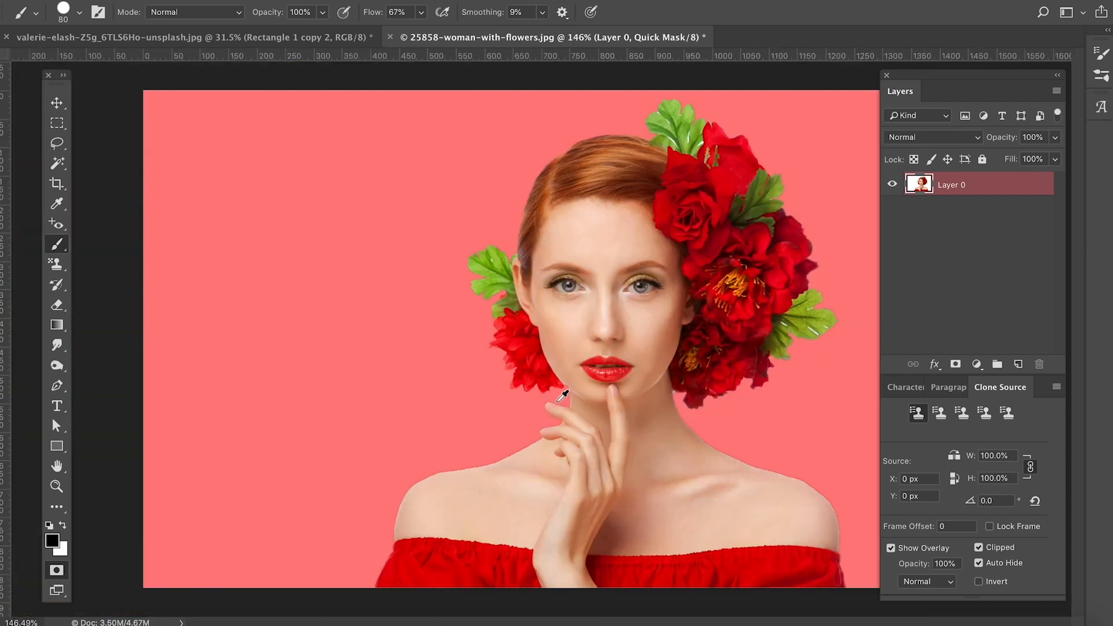
scroll(559, 402, "up", 1)
scroll(559, 402, "down", 2)
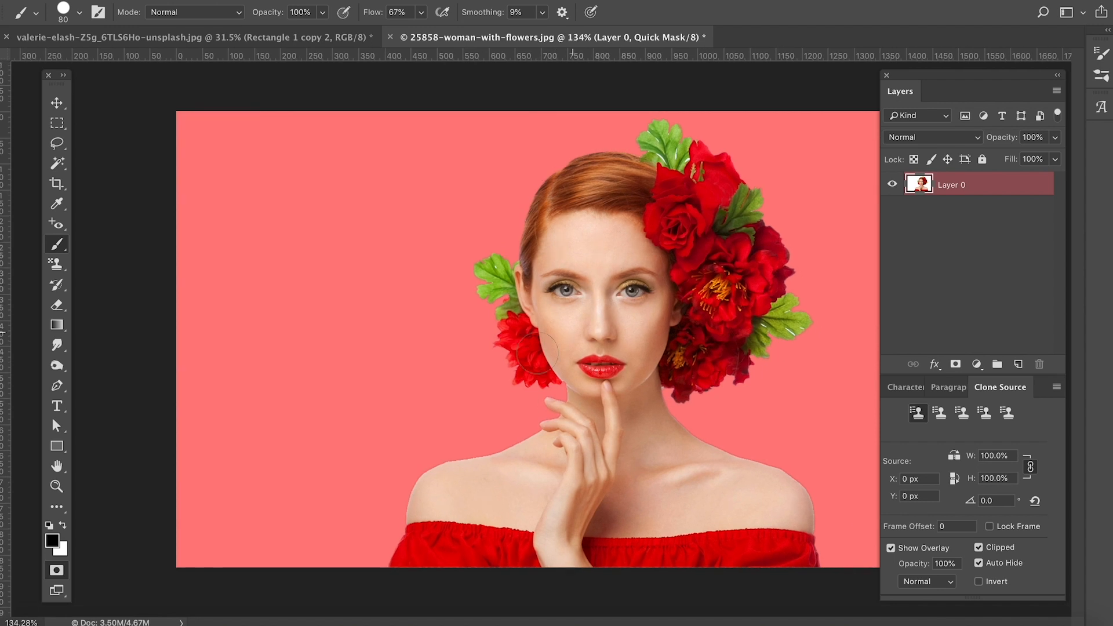
left_click(56, 571)
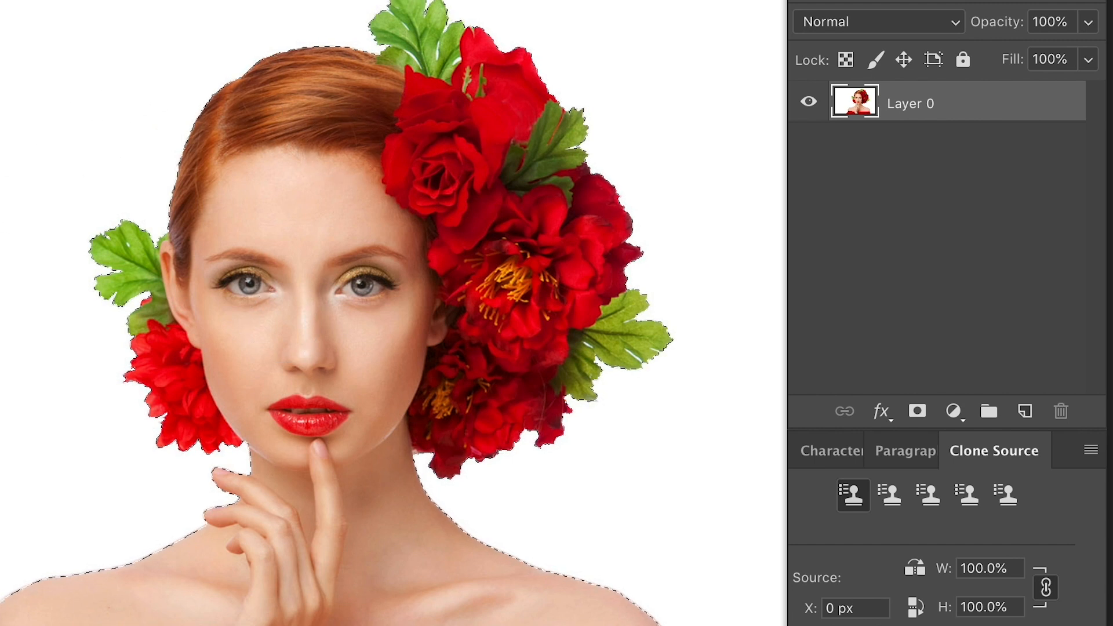
Invert the current selection and add a layer mask to Layer 0 that hides the white background around the woman.
left_click(920, 413, "alt")
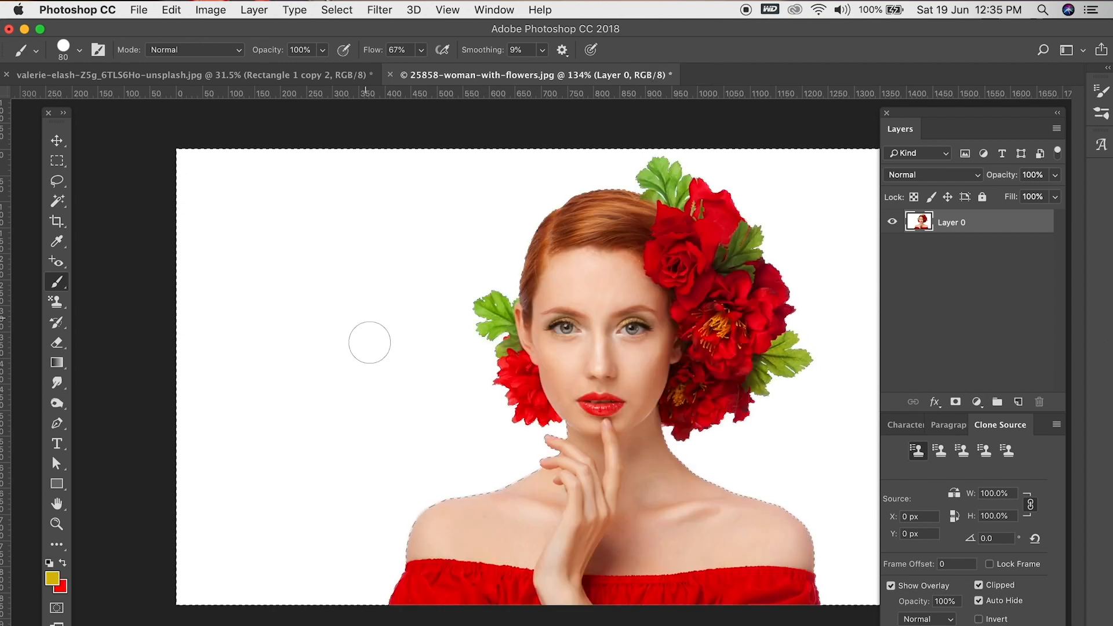
right_click(263, 284)
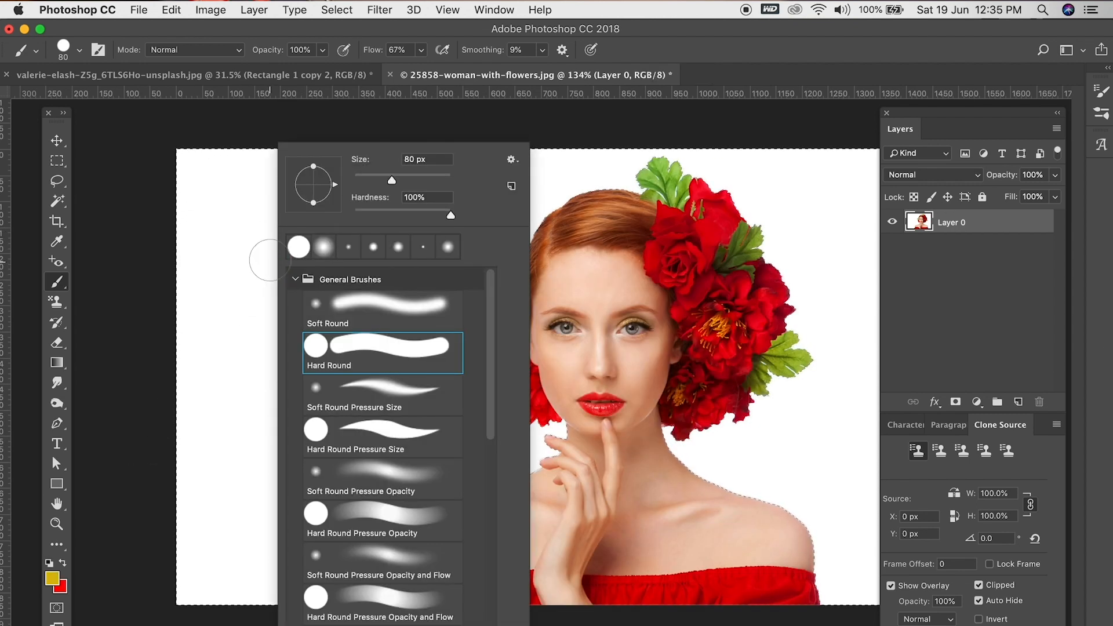
left_click(240, 28)
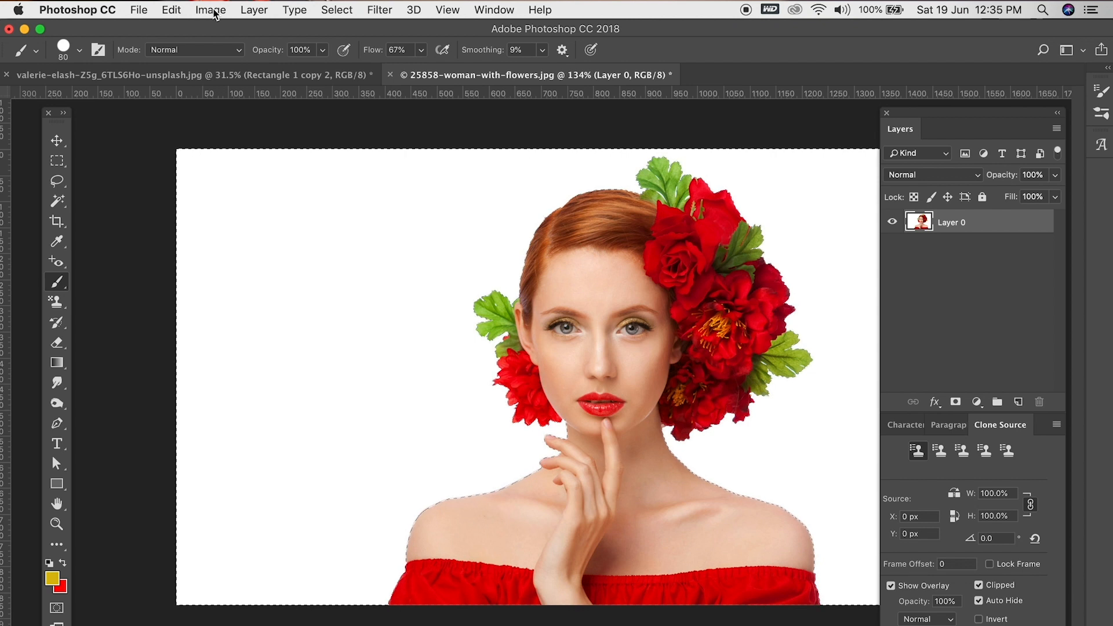
left_click(329, 10)
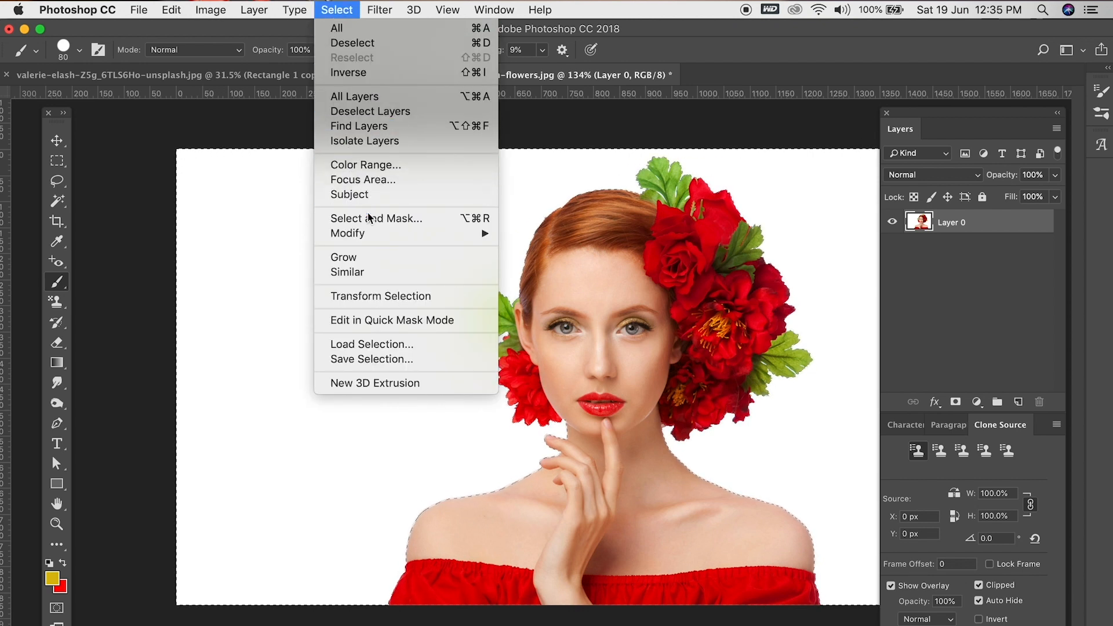
left_click(381, 74)
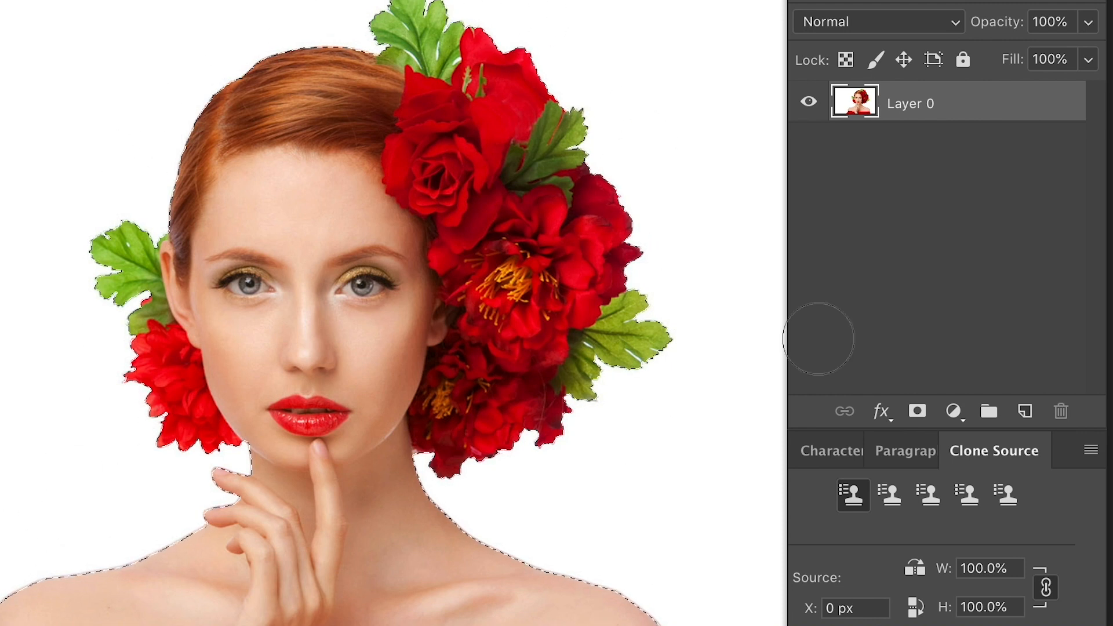
left_click(917, 411)
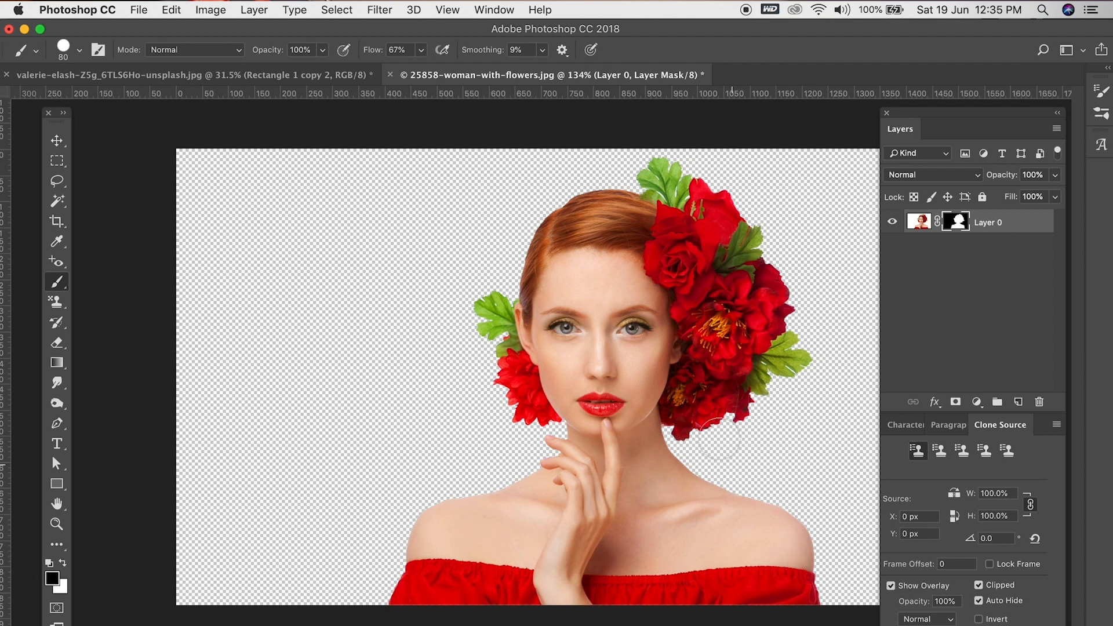
Move the cut-out woman slightly left and down, and inspect the mask edges around the hand and shoulder.
left_click(56, 141)
left_click_drag(635, 320, 580, 334)
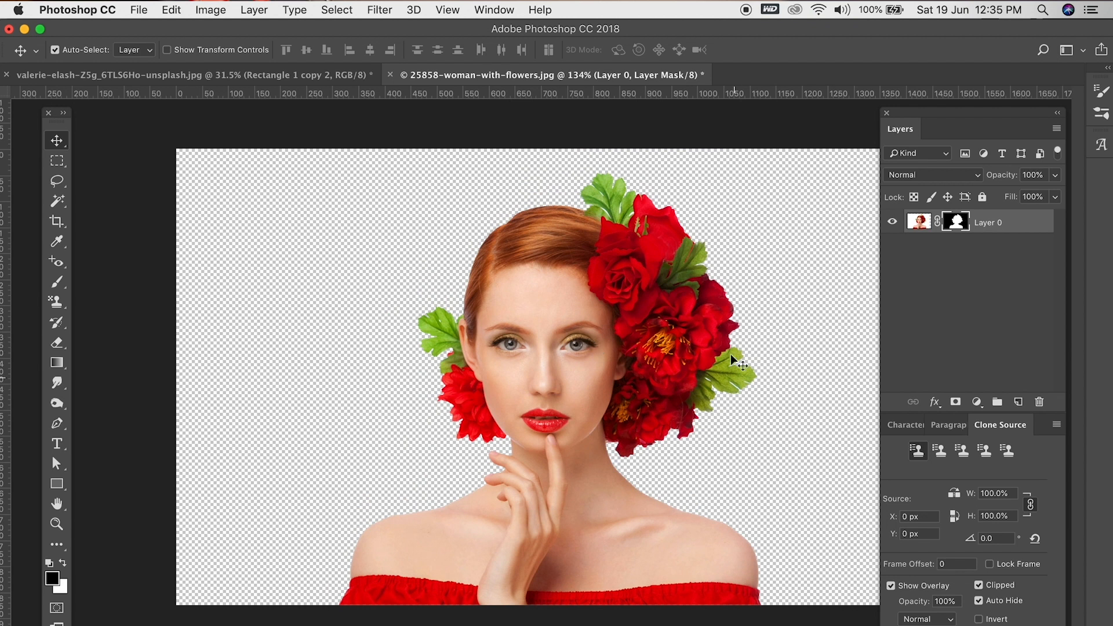
scroll(542, 415, "up", 5)
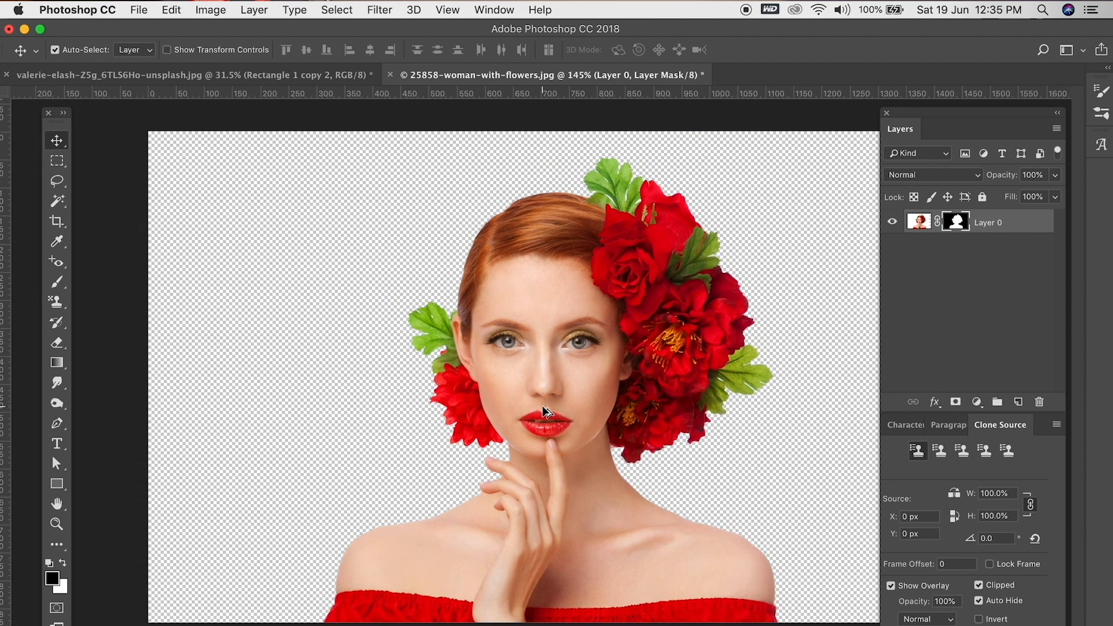
scroll(545, 408, "up", 6)
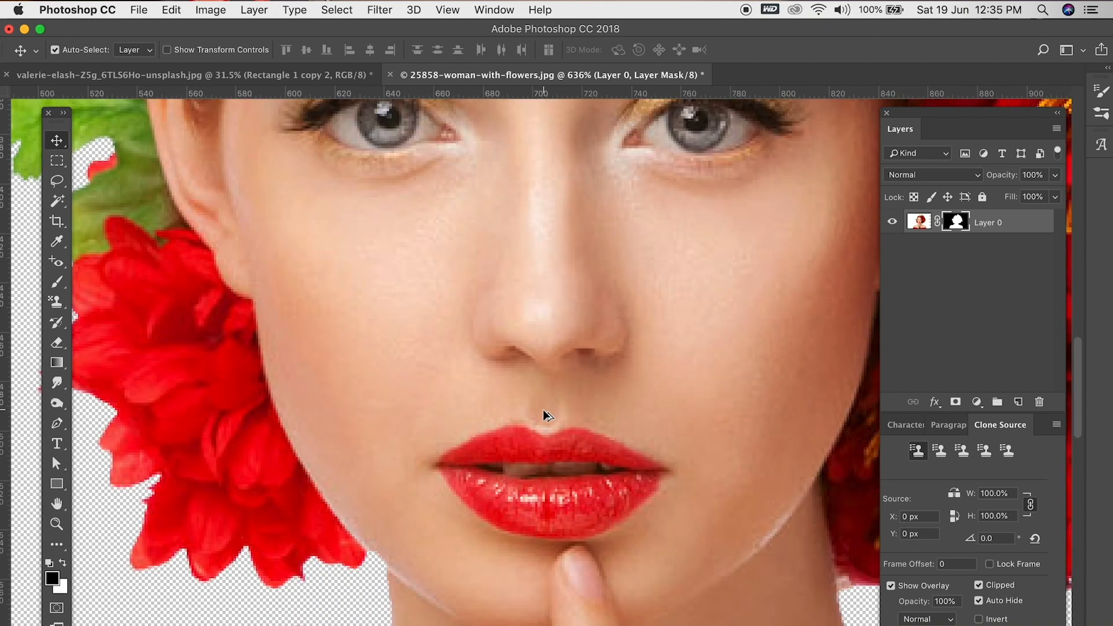
scroll(538, 424, "down", 1)
left_click_drag(529, 491, 645, 110)
scroll(316, 412, "up", 2)
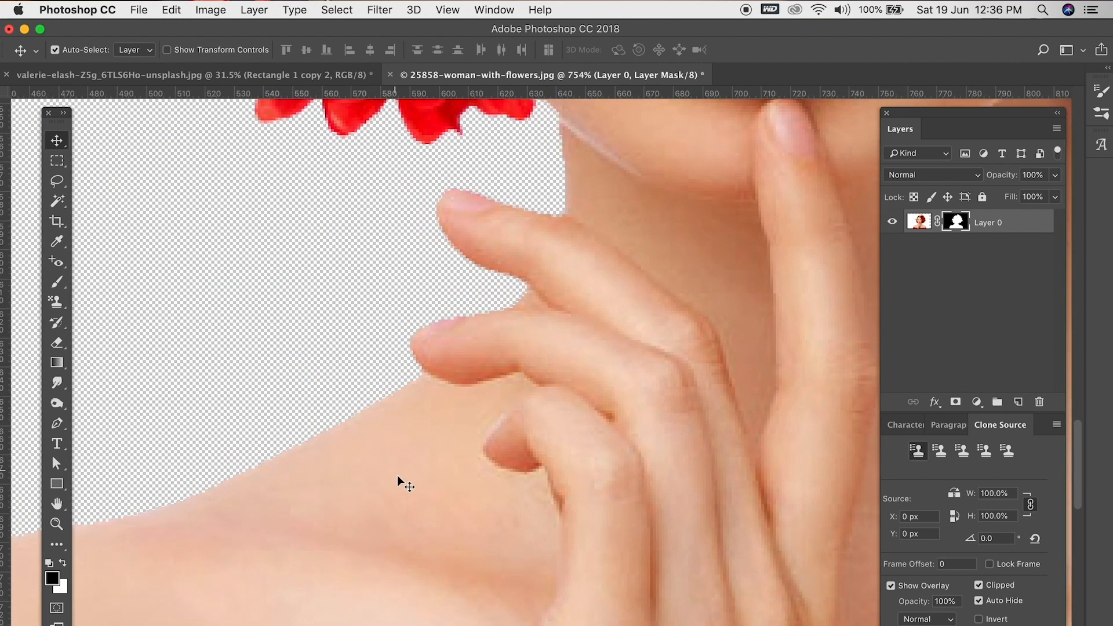
left_click_drag(462, 429, 539, 320)
key("super+r")
left_click_drag(944, 223, 1039, 401)
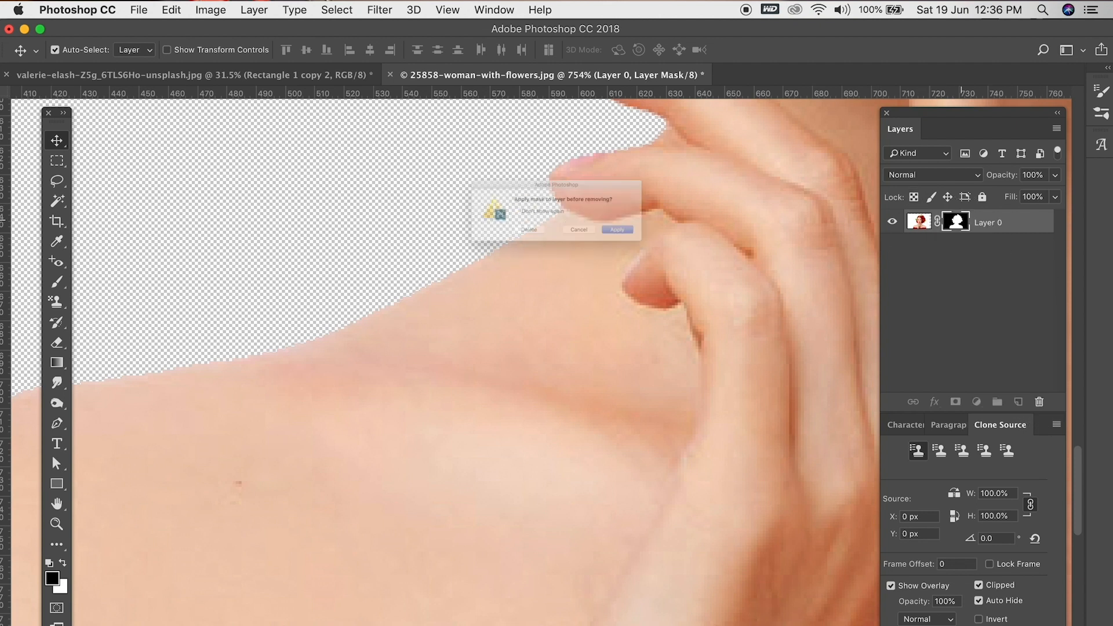
left_click(516, 251)
key("super+z")
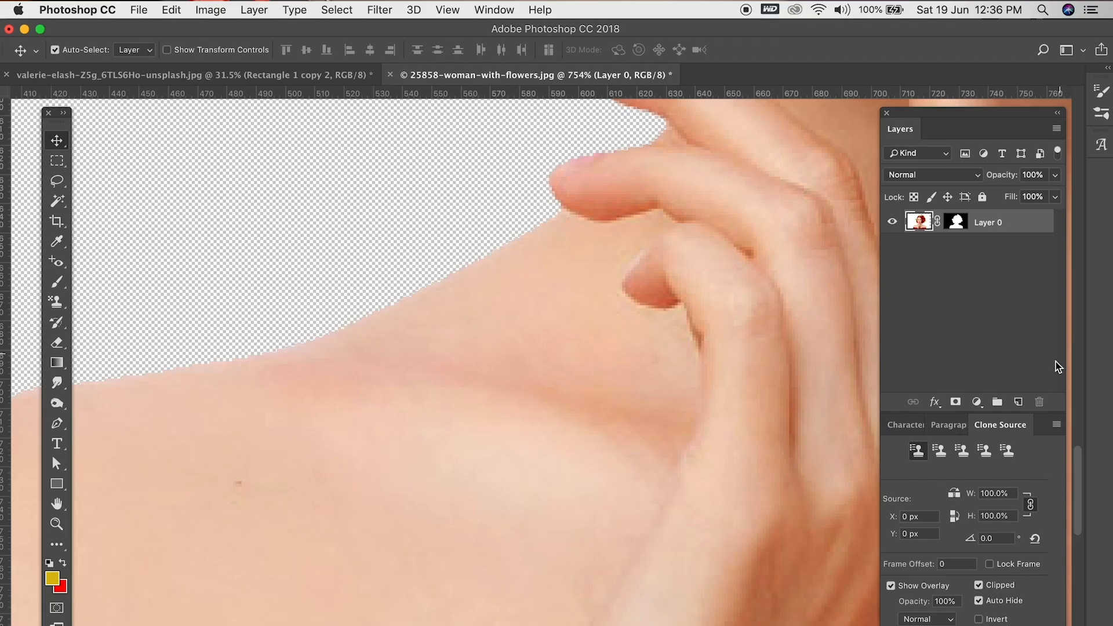
Add a new layer above Layer 0 and set the foreground colour to a light beige-grey.
left_click(1019, 402)
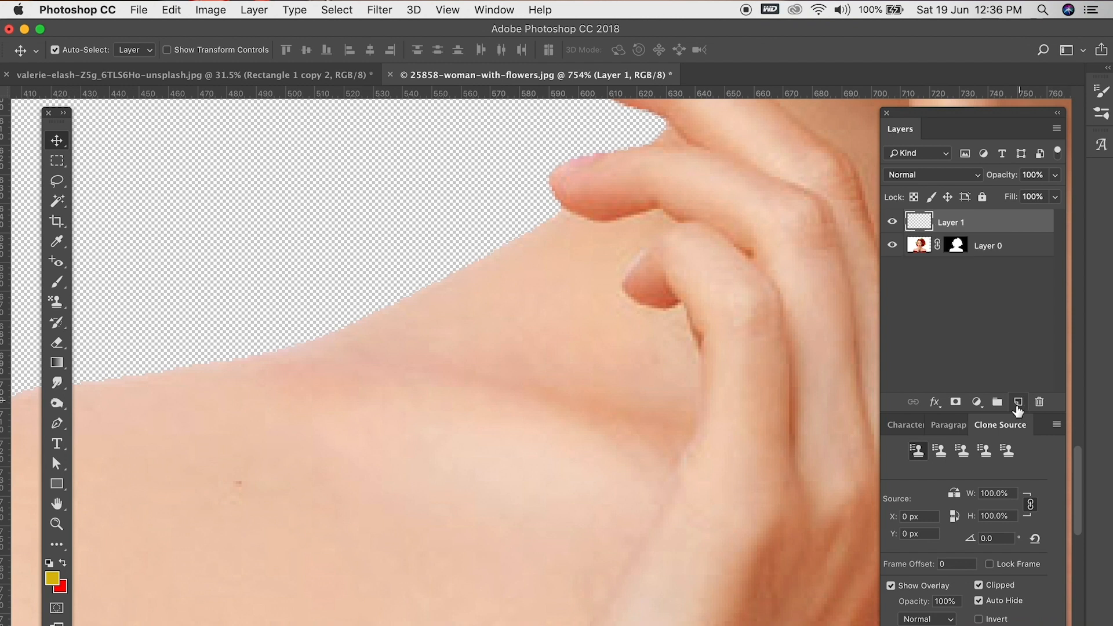
left_click(54, 579)
left_click_drag(406, 241, 398, 260)
left_click(733, 211)
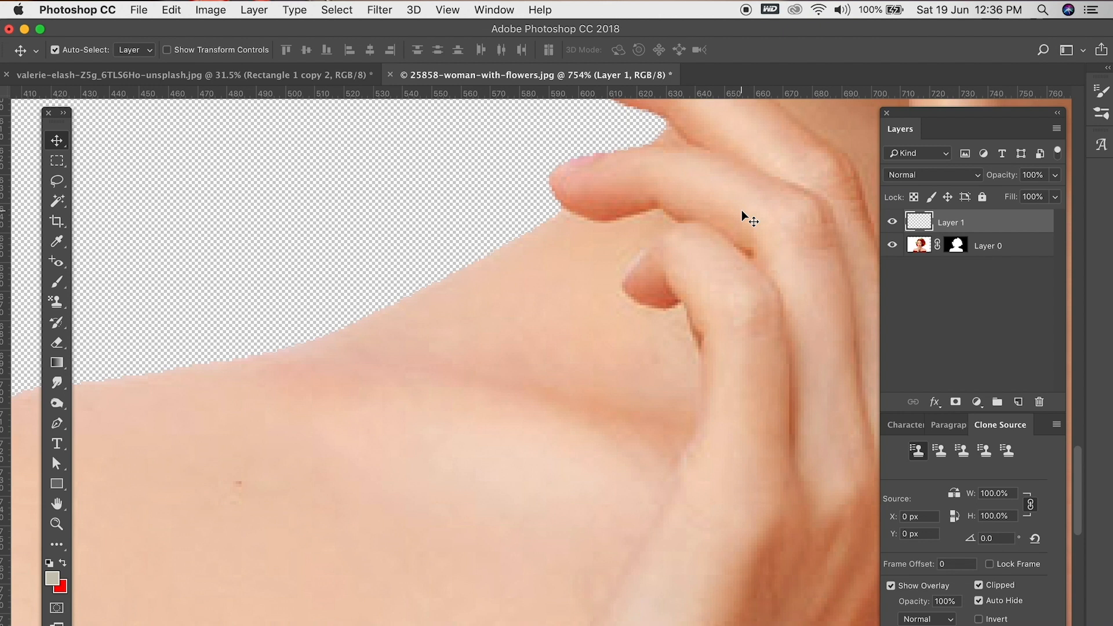
Fill the new layer with the foreground colour and place it beneath Layer 0.
key("shift+BackSpace")
key("Return")
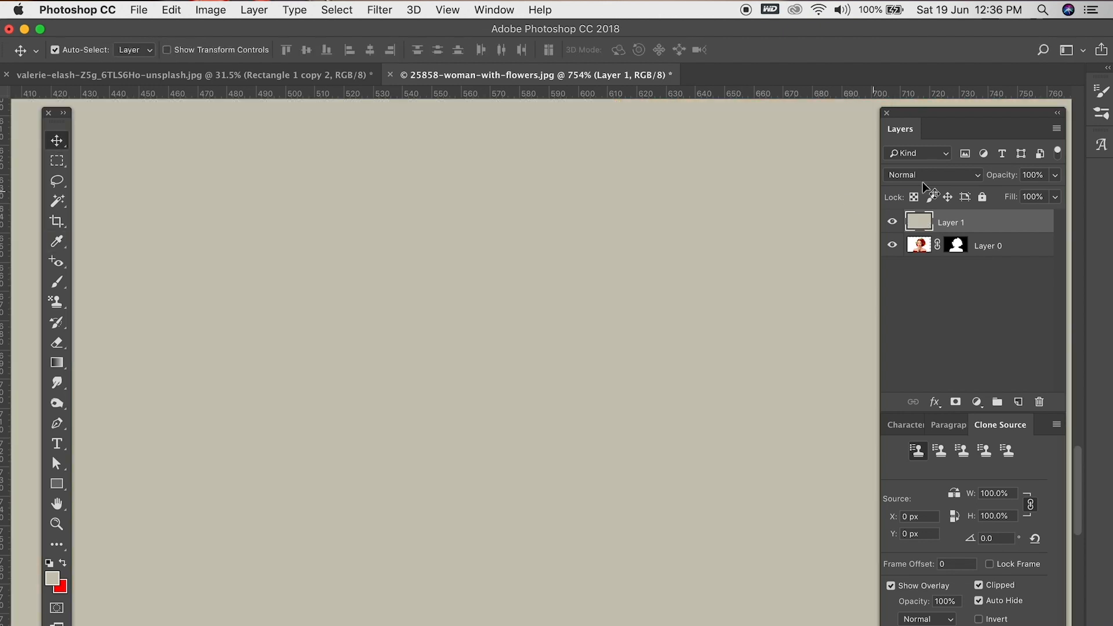
left_click_drag(1014, 223, 1010, 293)
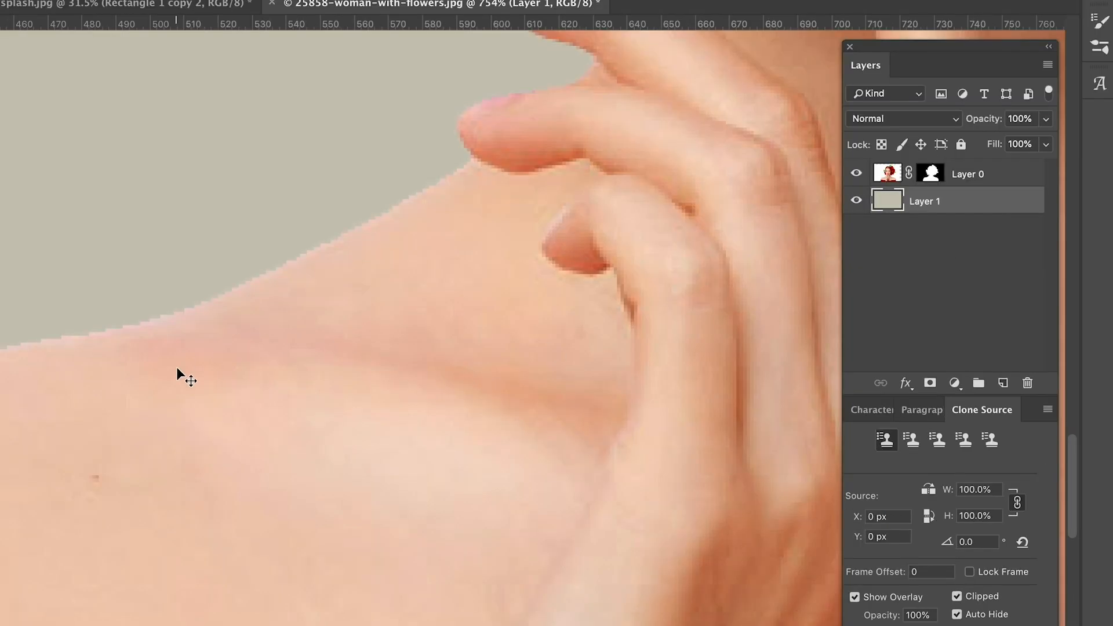
Enter Quick Mask mode on Layer 0 and set the Brush tool's hardness to 13%.
scroll(196, 324, "up", 3)
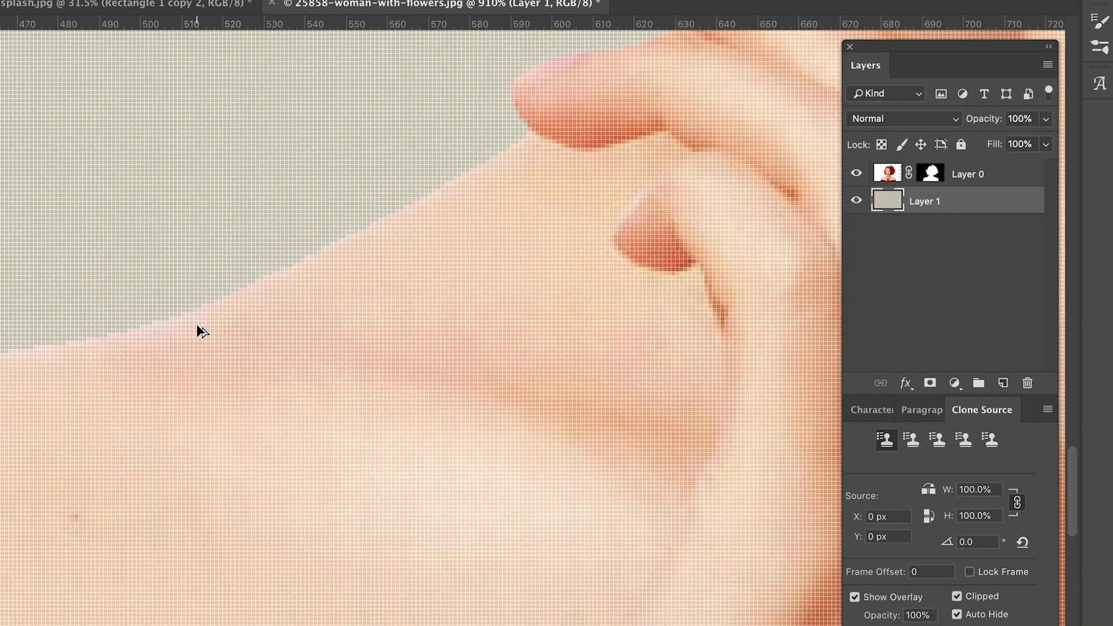
scroll(196, 325, "down", 1)
left_click_drag(266, 338, 460, 338)
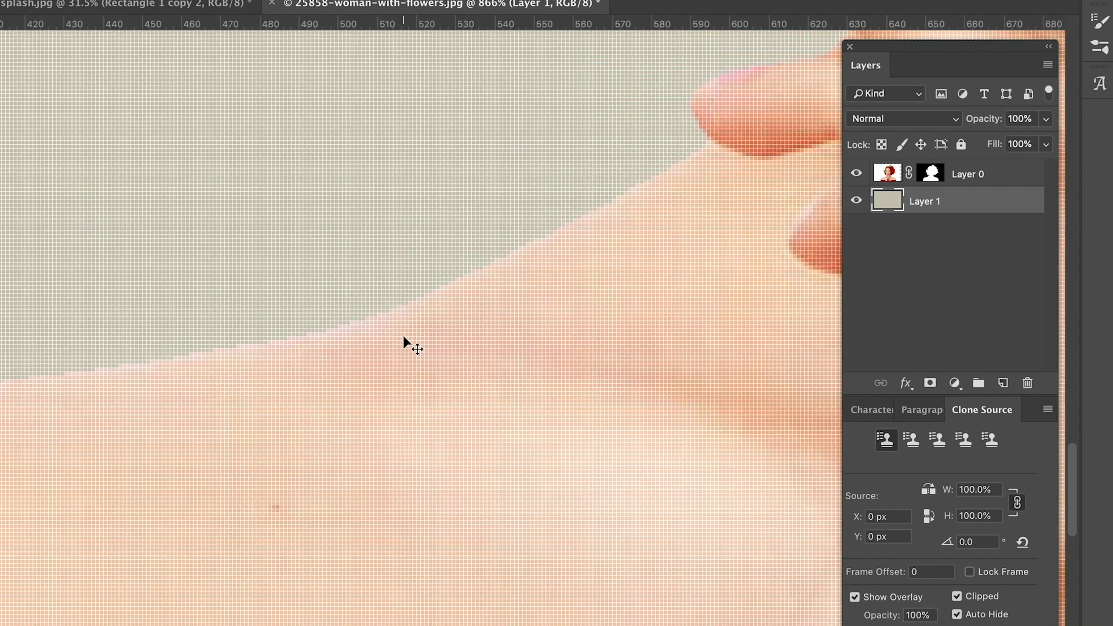
scroll(394, 324, "down", 3)
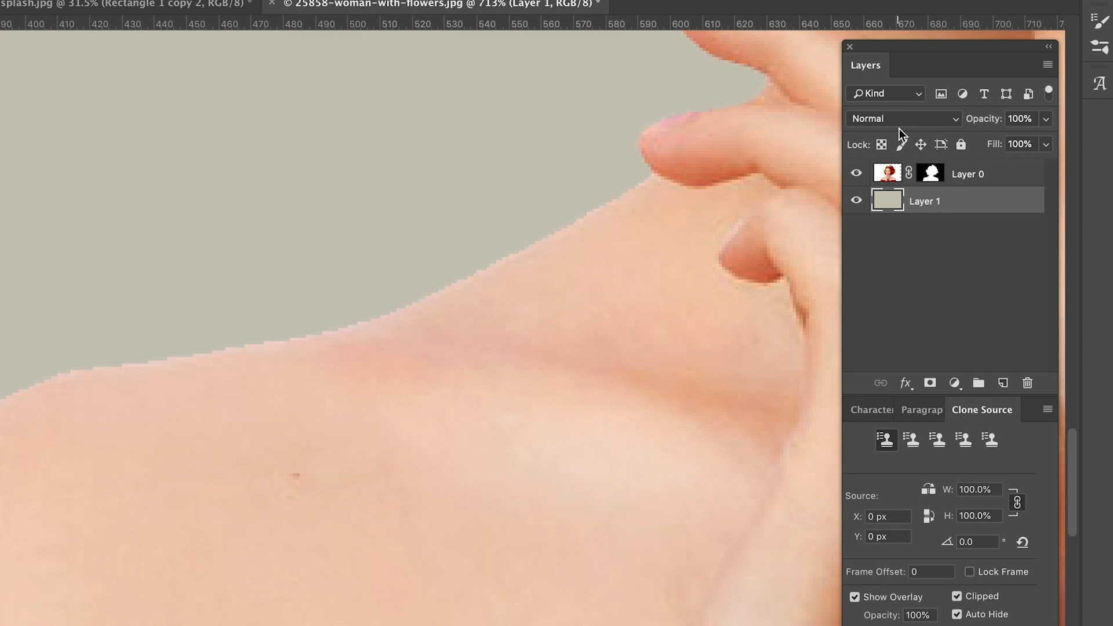
left_click(930, 174)
key("q")
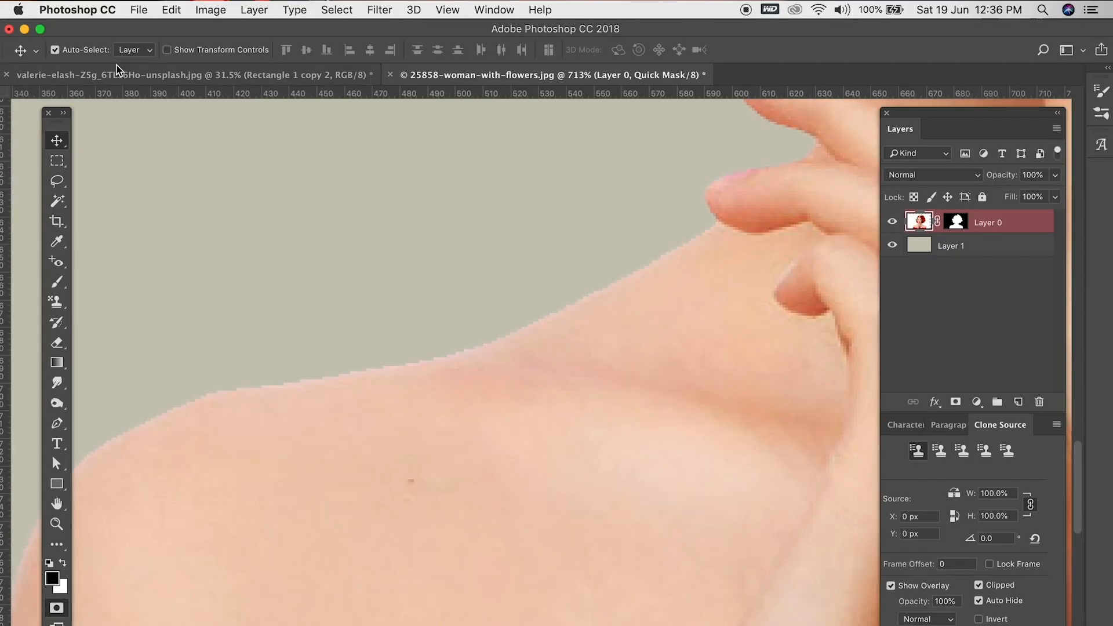
left_click(57, 282)
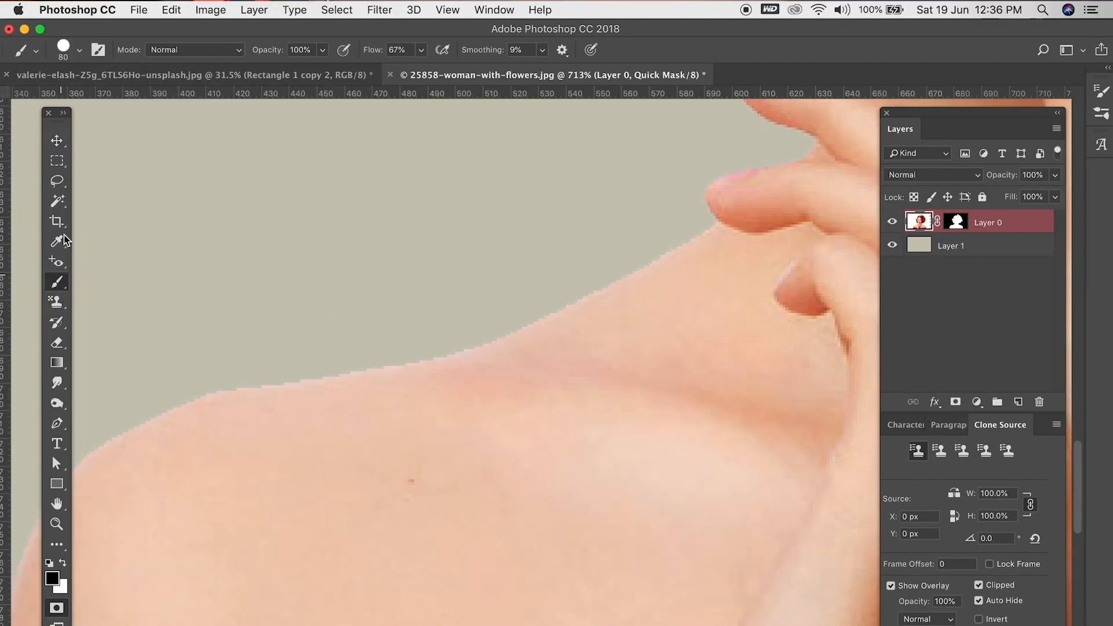
left_click(80, 51)
left_click_drag(154, 134, 99, 137)
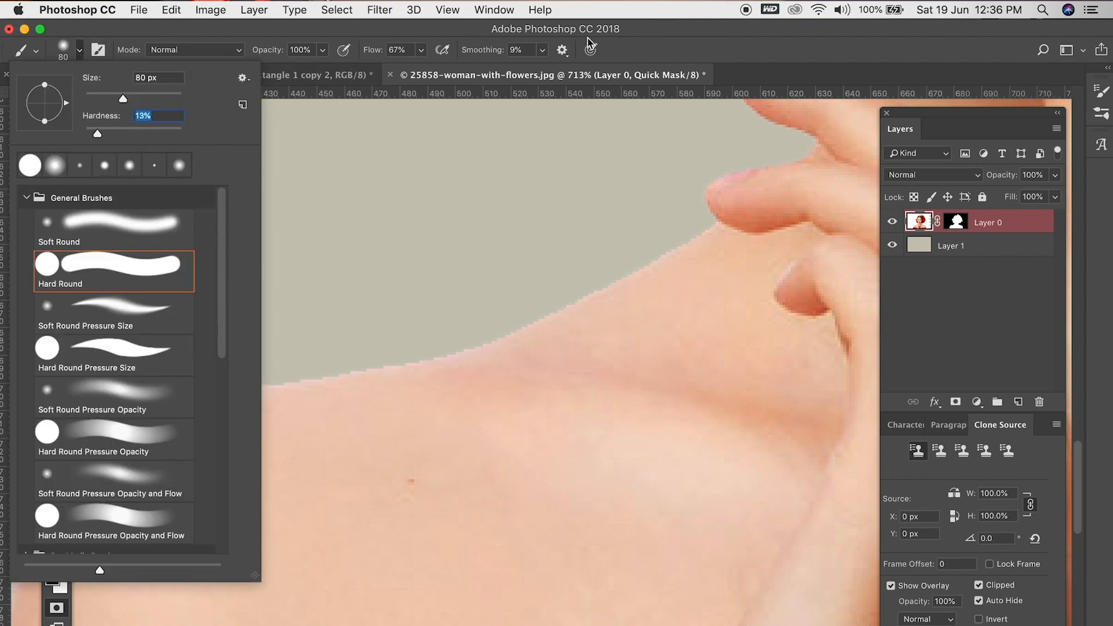
left_click(776, 58)
Reduce the brush to 10 px and mask the light fringe along the shoulder's upper edge, starting below the fingers.
key("bracketleft")
key("bracketleft")
key("bracketleft")
key("bracketleft")
key("bracketleft")
key("bracketleft")
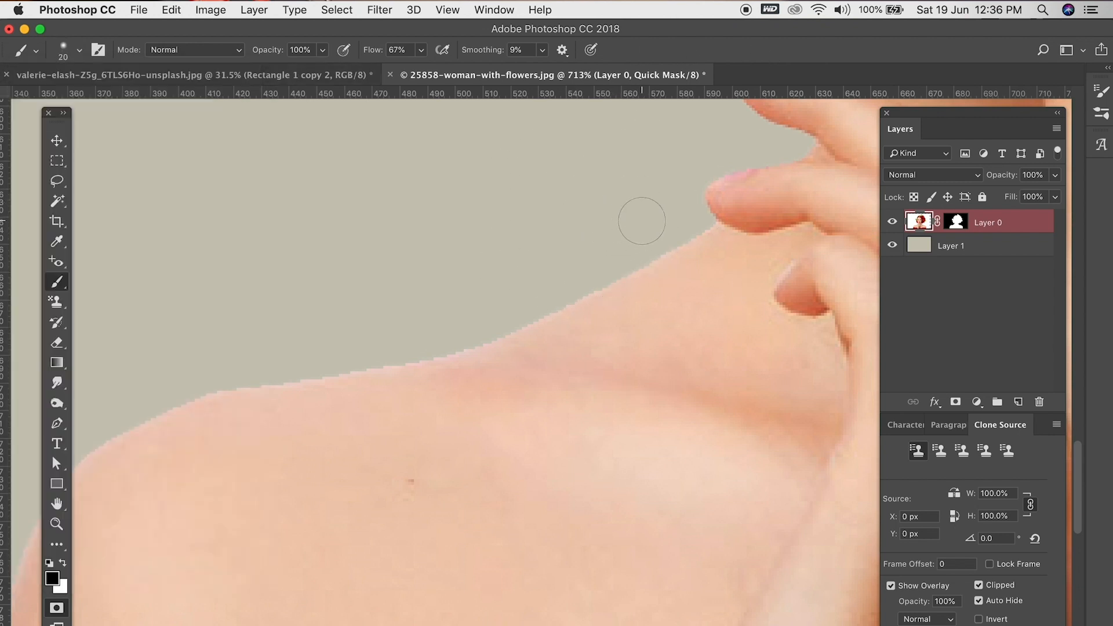
key("bracketleft")
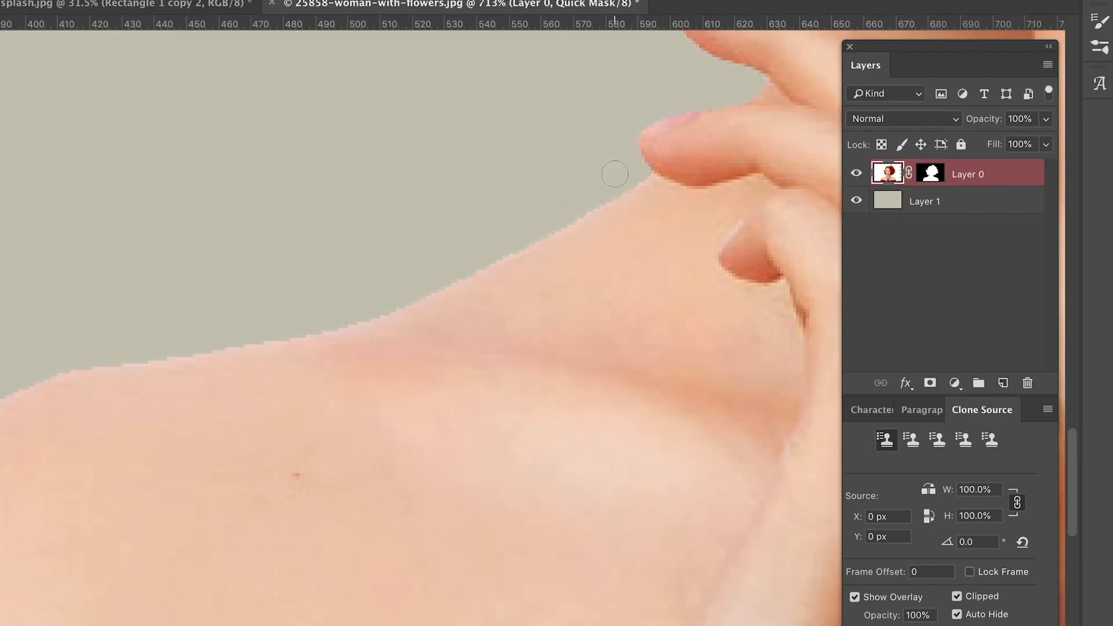
left_click(612, 174)
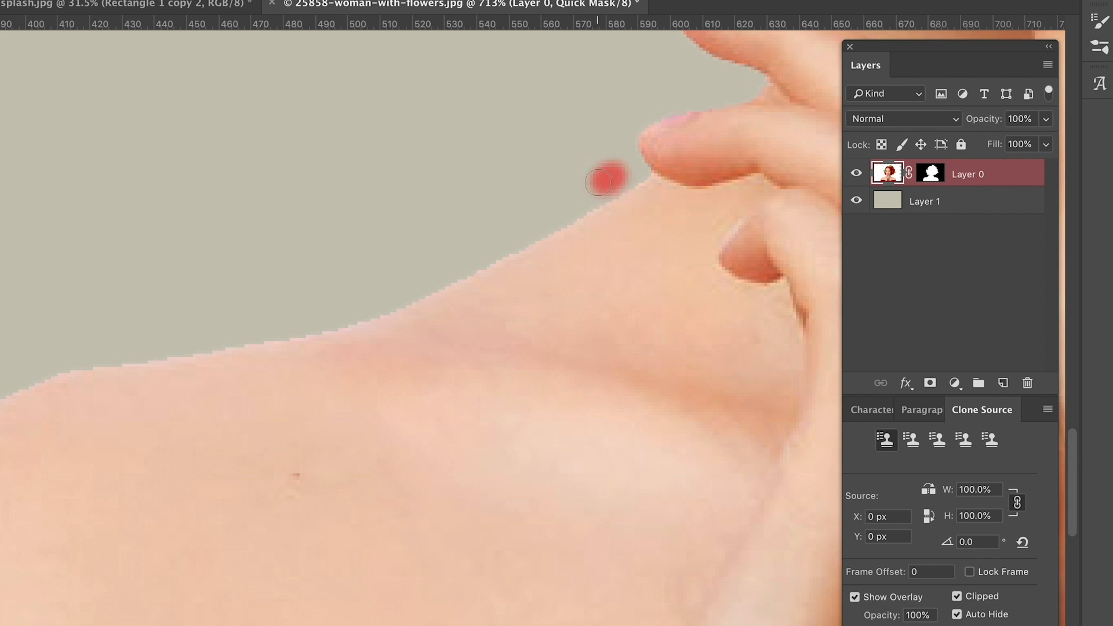
key("ctrl+z")
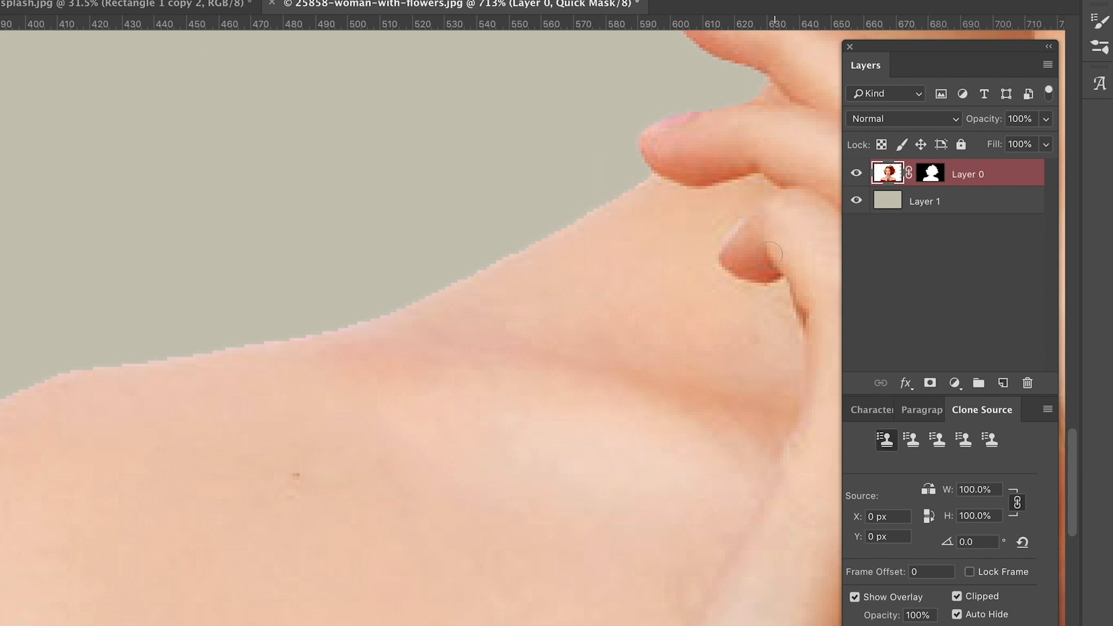
key("bracketright")
mouse_move(623, 176)
left_mouse_down()
mouse_move(373, 301)
mouse_move(37, 365)
mouse_move(0, 386)
left_mouse_up()
left_click_drag(158, 431, 517, 213)
Extend the mask around the outer shoulder and down along the red sleeve, unmasking the overlap on the arm's edge.
key("bracketright")
key("bracketright")
key("bracketright")
mouse_move(288, 190)
left_mouse_down()
mouse_move(263, 206)
mouse_move(197, 319)
mouse_move(177, 371)
mouse_move(154, 545)
left_mouse_up()
key("bracketleft")
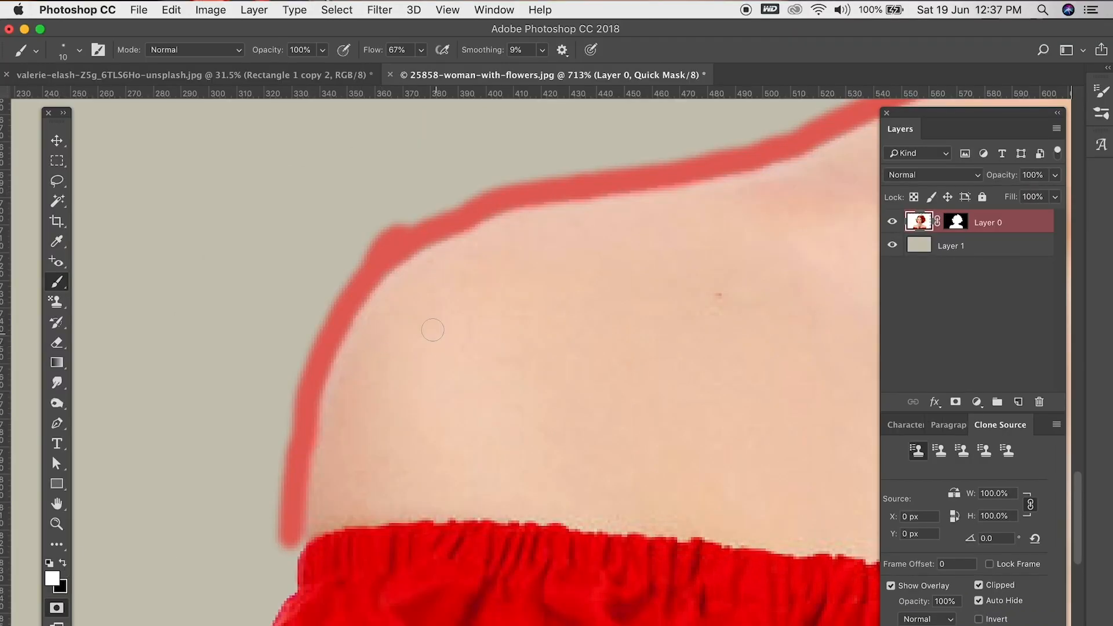
left_click_drag(327, 421, 323, 505)
key("x")
mouse_move(289, 535)
left_mouse_down()
mouse_move(284, 581)
mouse_move(254, 625)
left_mouse_up()
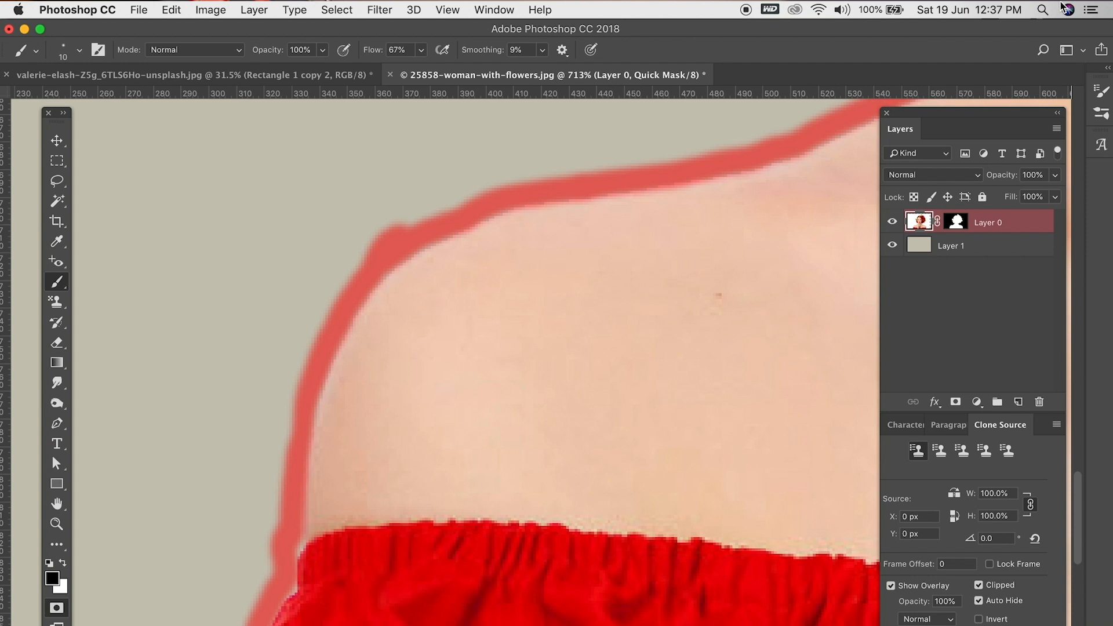
Exit Quick Mask mode, use the resulting selection to remove the shoulder fringe from Layer 0, and add a vector mask before deselecting.
key("q")
left_click(956, 401)
key("super+d")
scroll(729, 360, "down", 10)
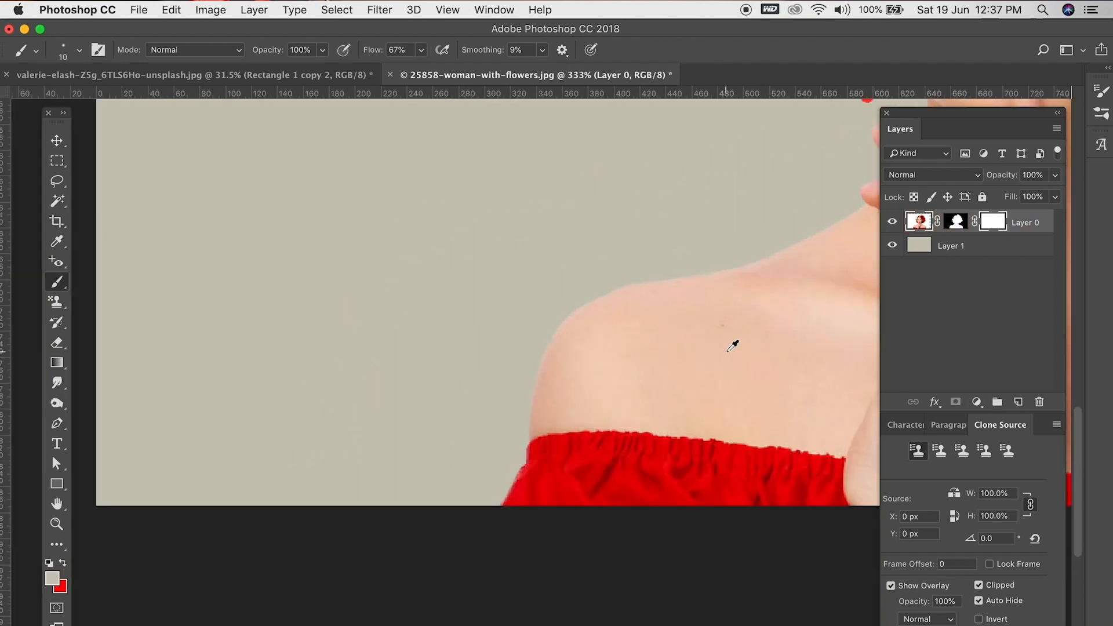
left_click_drag(664, 308, 530, 380)
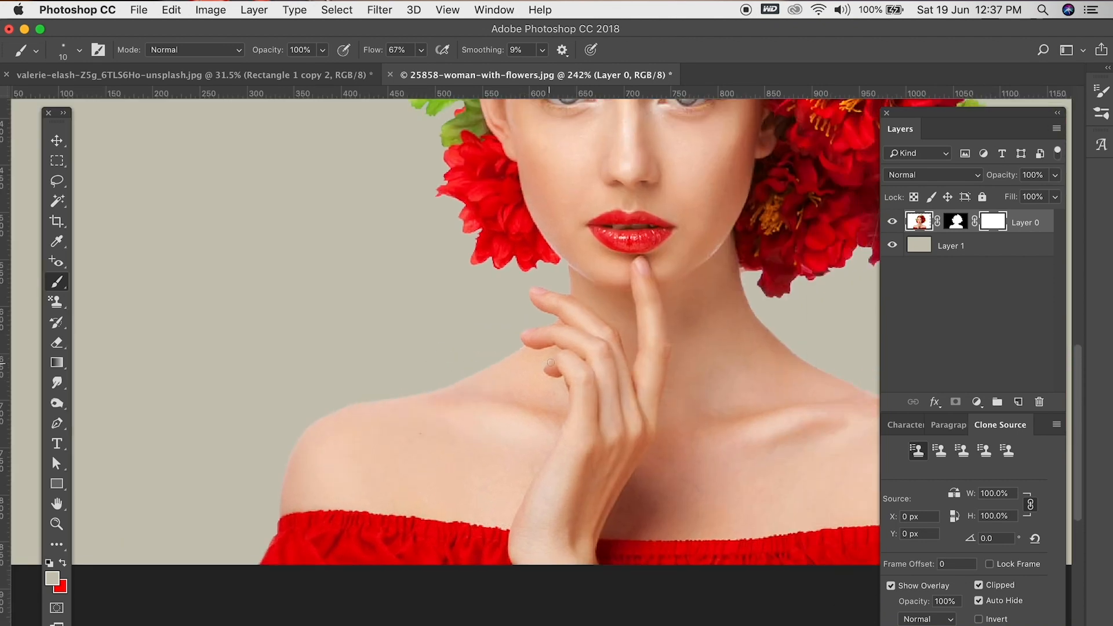
scroll(551, 362, "down", 2)
scroll(606, 328, "down", 2)
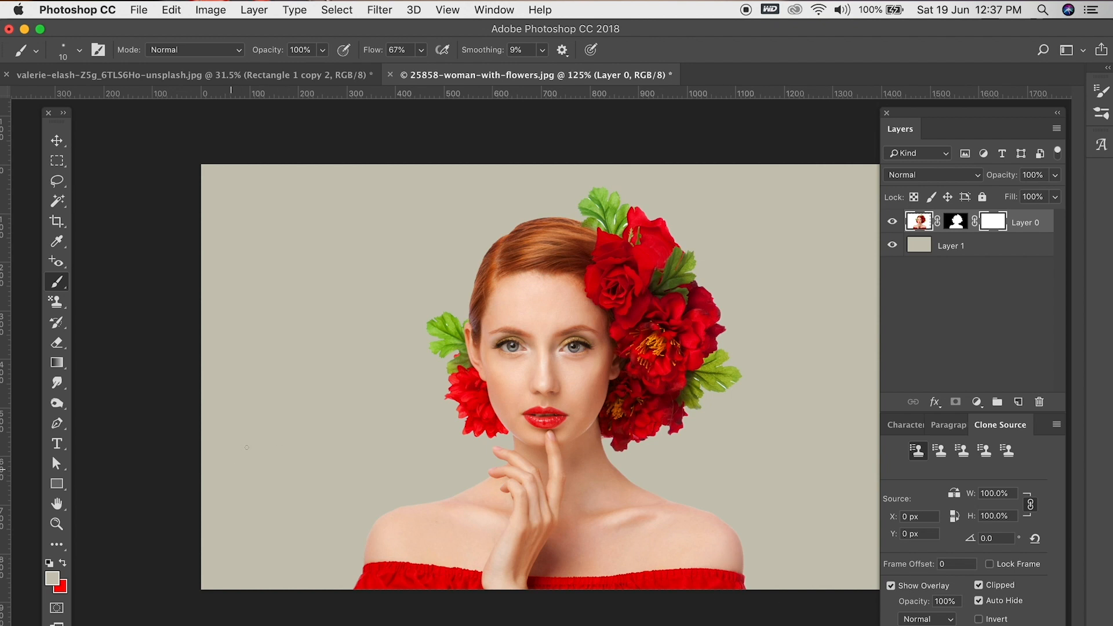
Delete Layer 0's vector mask and its layer mask without applying it, and shift the layer back to cover the canvas.
left_click_drag(993, 224, 1042, 405)
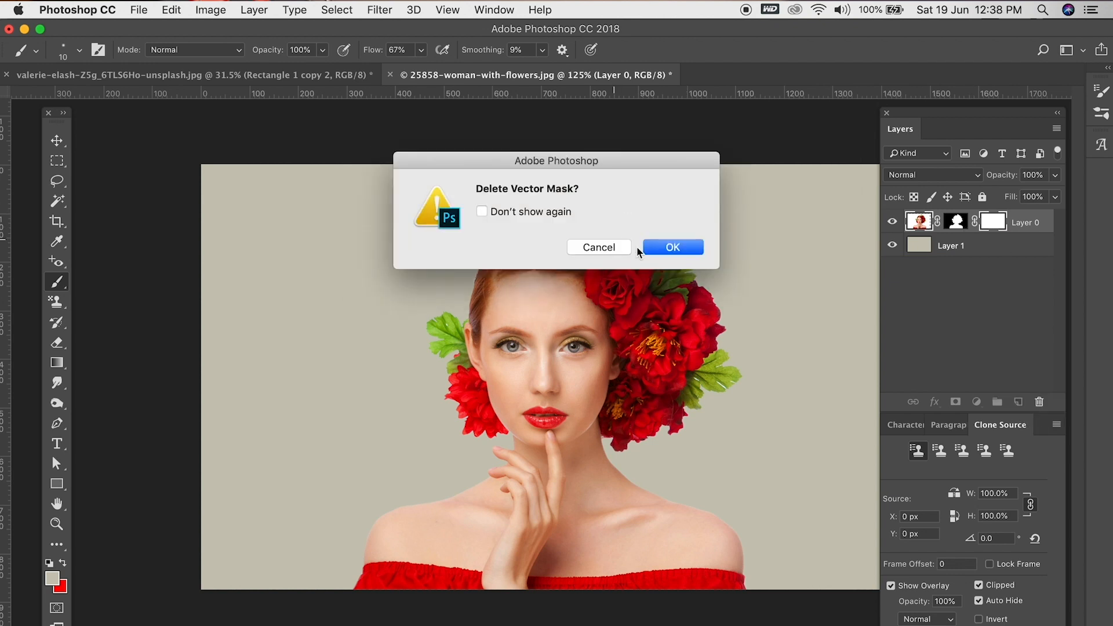
left_click(667, 246)
left_click_drag(957, 225, 1040, 402)
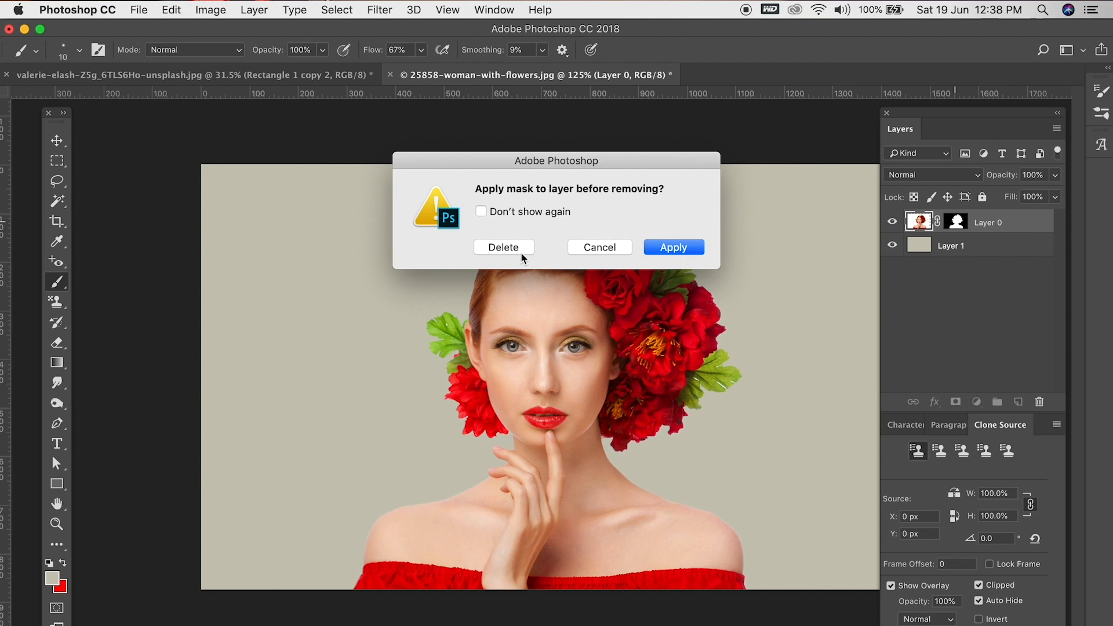
left_click(522, 254)
key("v")
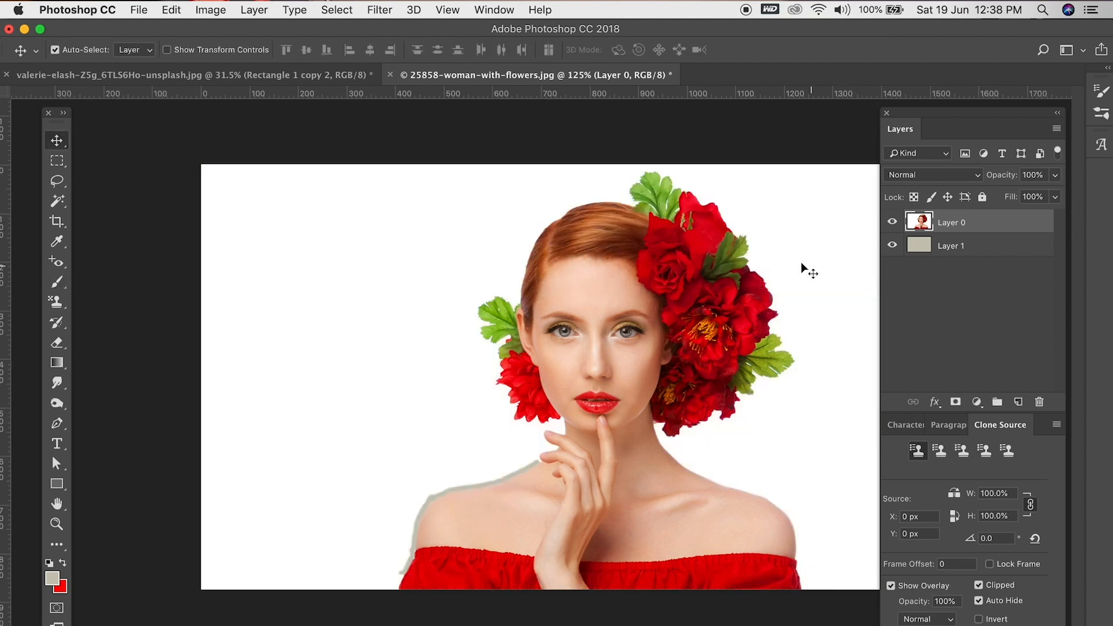
In Quick Mask mode, enlarge the brush to 300 px and paint a broad stroke over the white background left of the woman.
key("d")
left_click(57, 608)
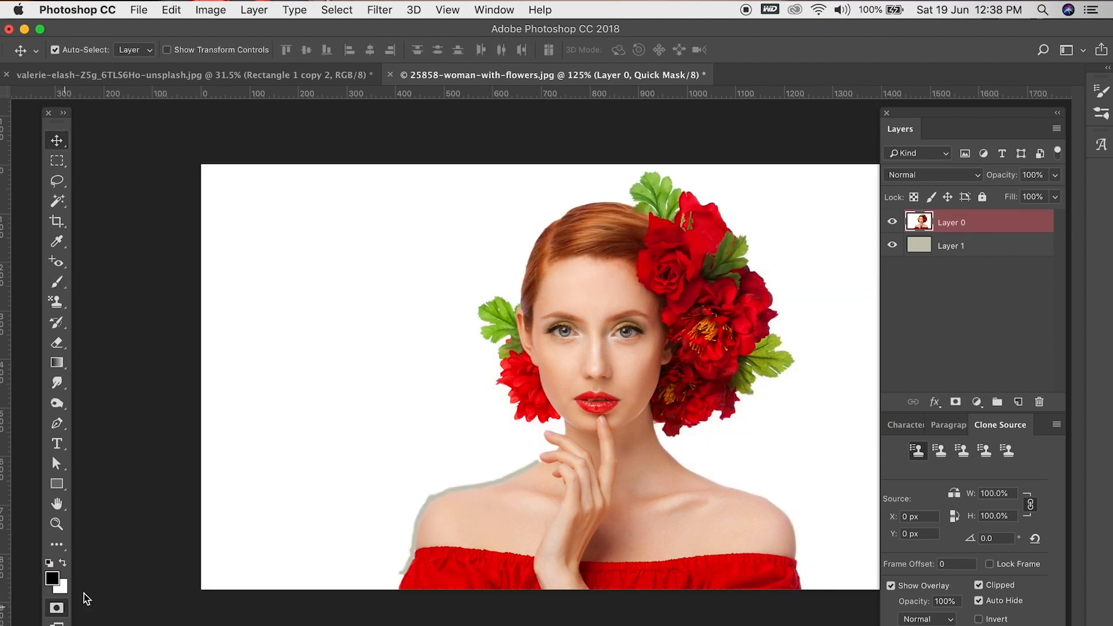
left_click(57, 283)
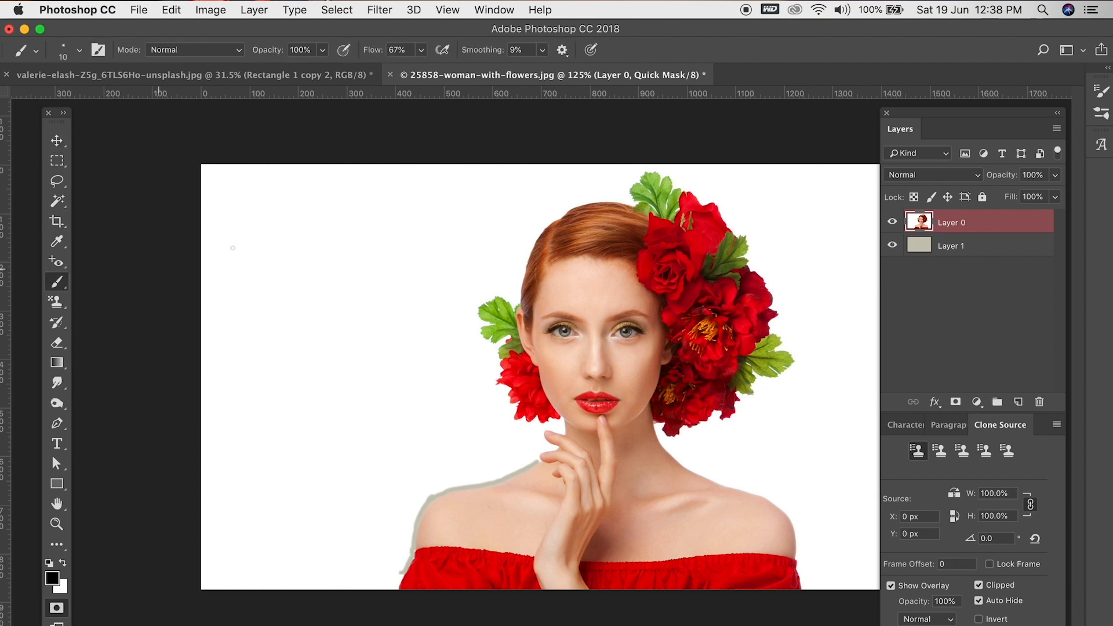
key("bracketright")
key("bracketright")
key("bracketright")
key("bracketright")
key("bracketright")
key("bracketright")
key("bracketright")
key("bracketright")
key("bracketright")
key("bracketright")
key("bracketright")
key("bracketright")
key("bracketright")
mouse_move(298, 218)
left_mouse_down()
mouse_move(211, 212)
mouse_move(275, 121)
mouse_move(227, 581)
mouse_move(250, 598)
left_mouse_up()
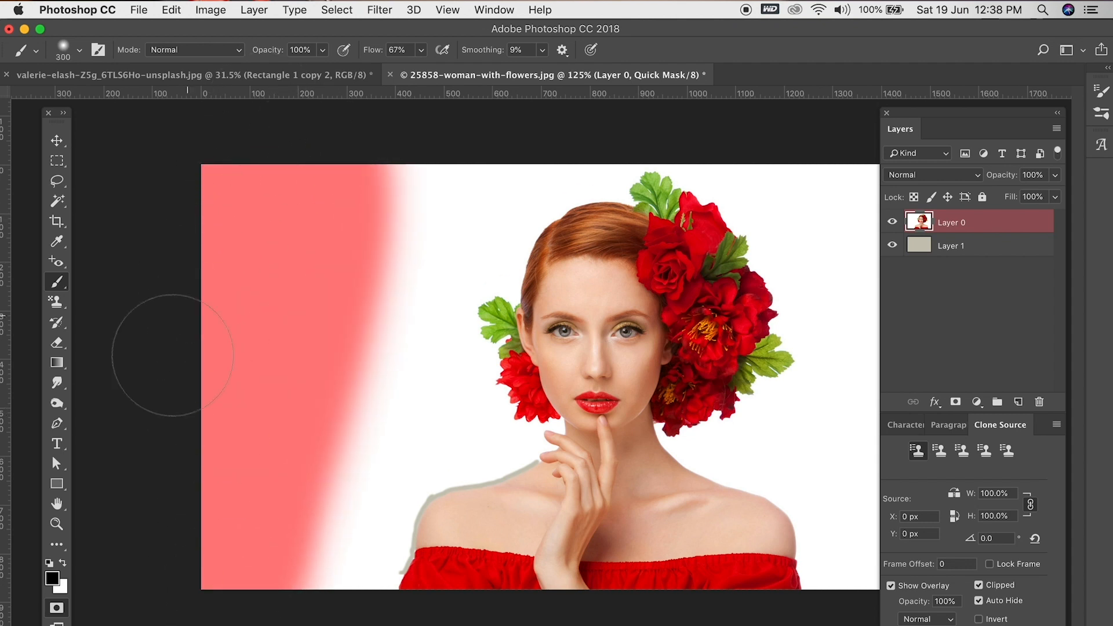
Convert the painted quick mask into a selection and open the Quick Mask Options, moving the dialog aside.
left_click(56, 609)
double_click(57, 609)
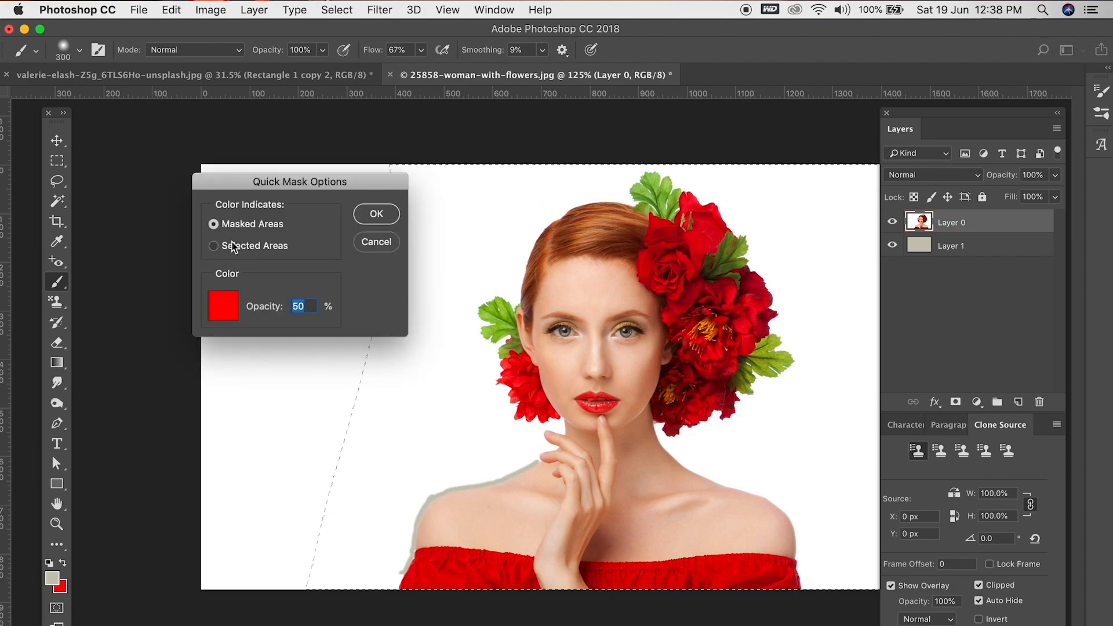
left_click_drag(221, 79, 723, 9)
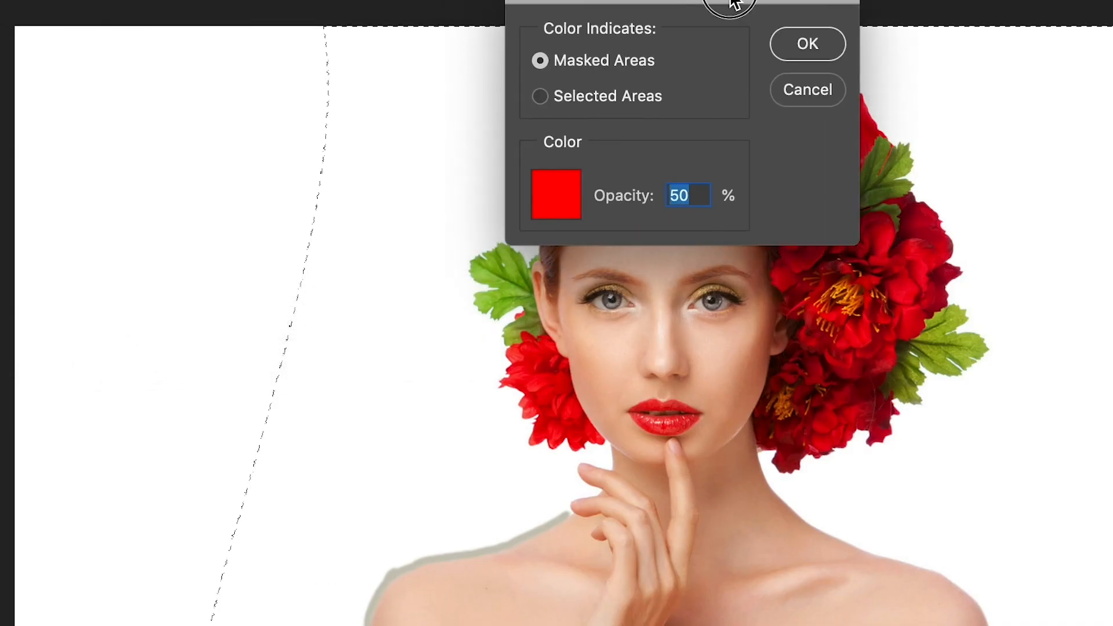